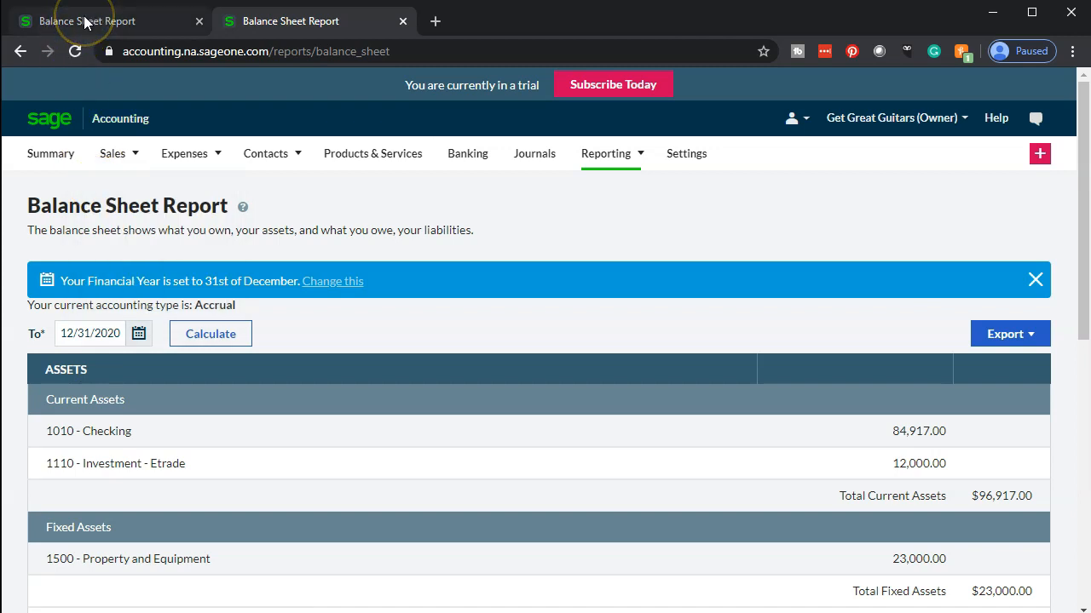
Step: In Excel, examine the March bank statement's opening and ending balances and its listed deposits, checks and withdrawals
scroll(373, 455, "down", 1)
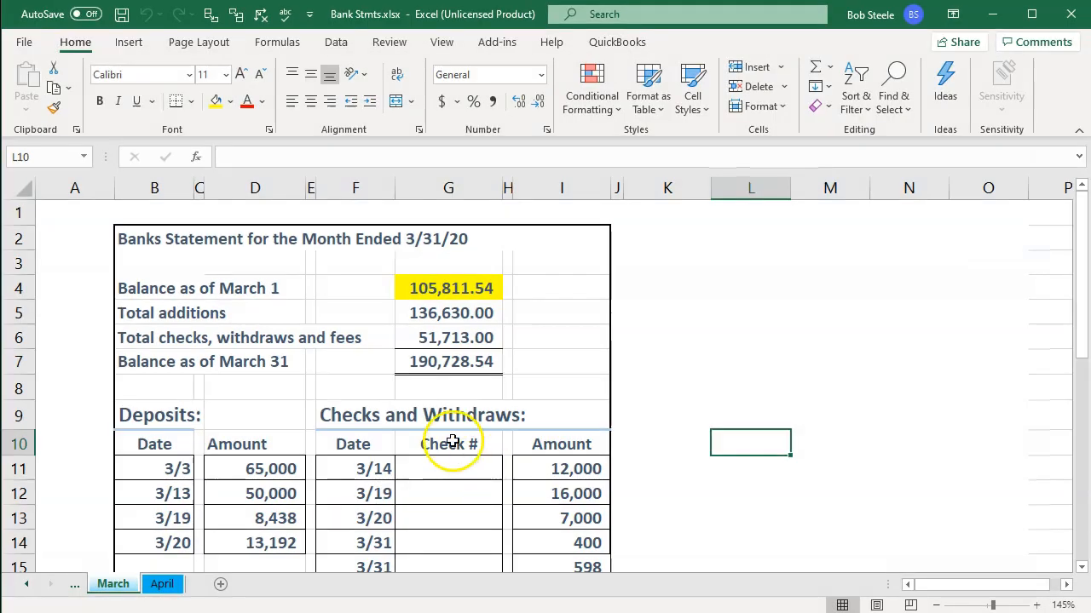
left_click(452, 442)
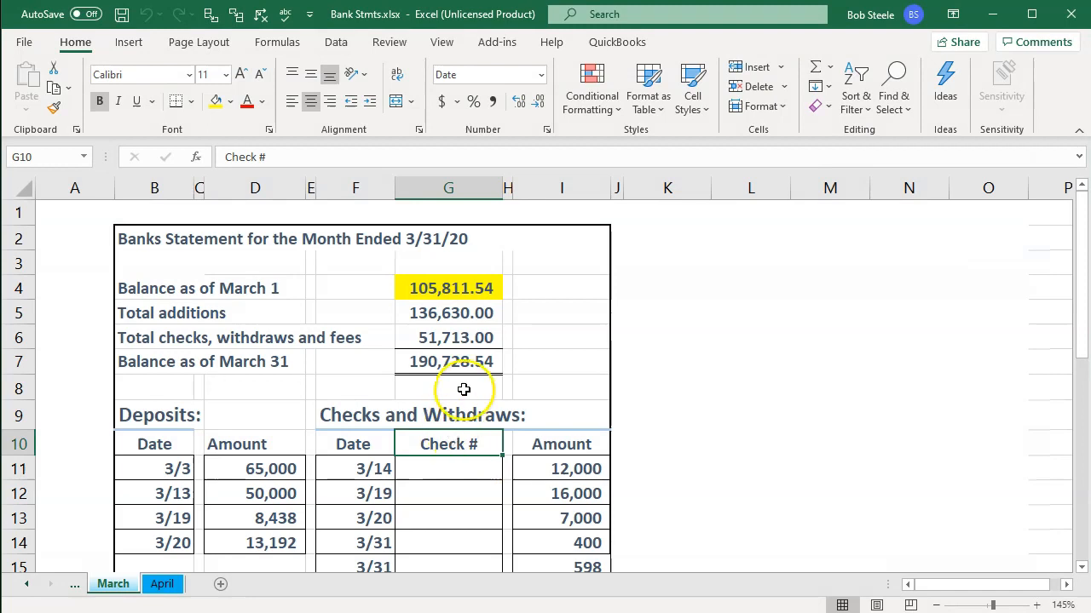
left_click(450, 364)
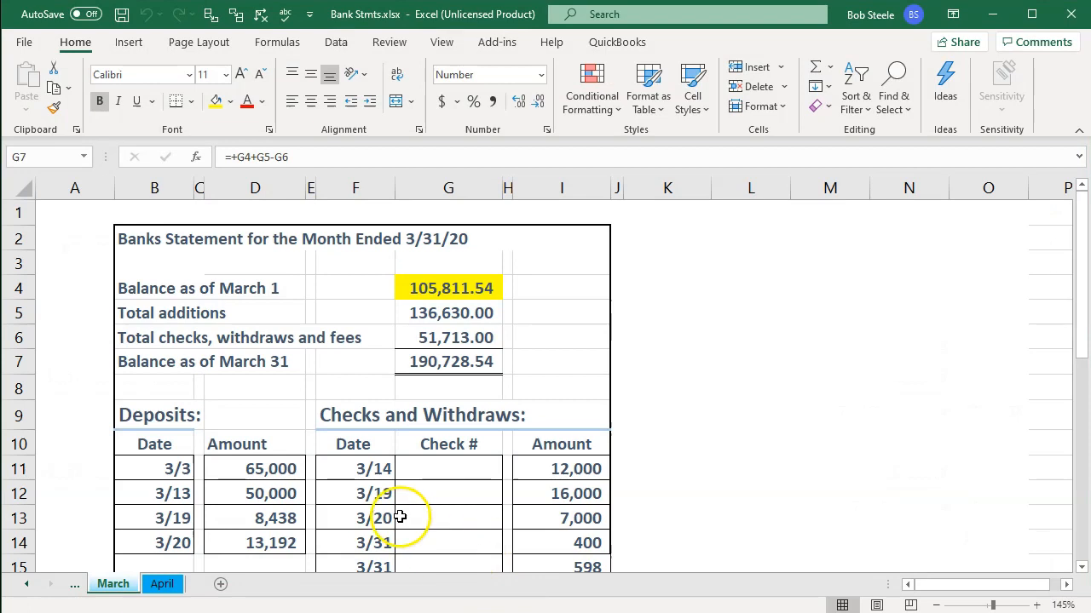
scroll(397, 517, "down", 1)
left_click_drag(190, 398, 587, 567)
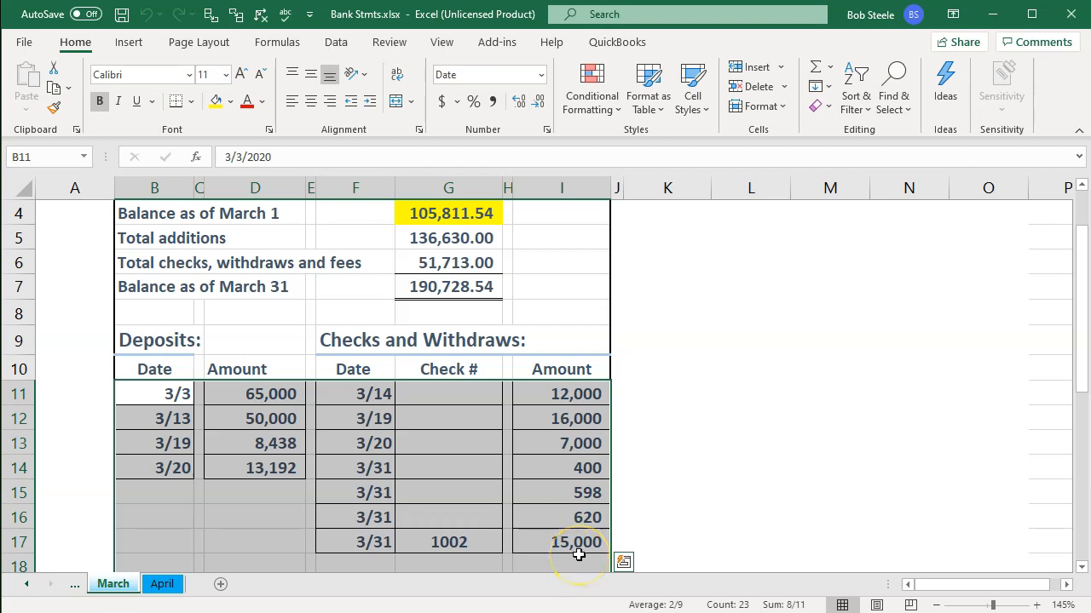
scroll(545, 460, "up", 1)
left_click(468, 290)
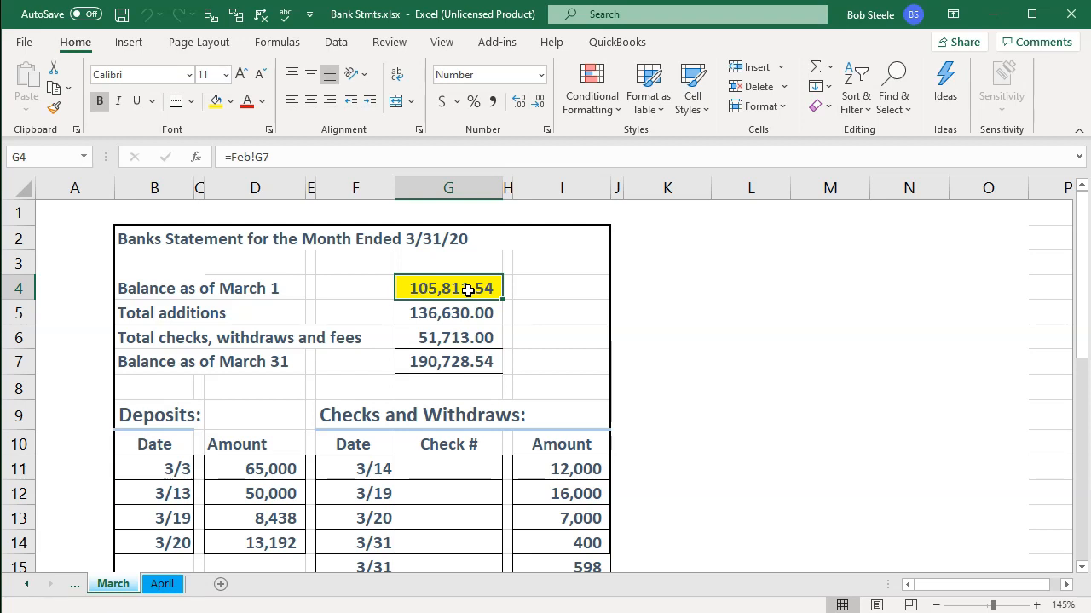
left_click(463, 361)
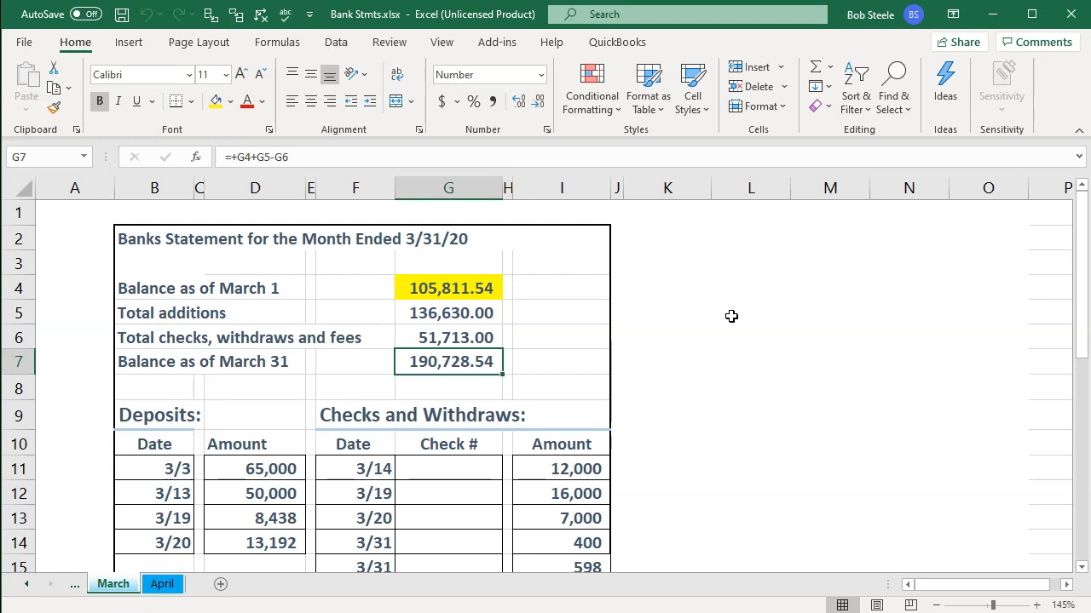
scroll(731, 316, "down", 1)
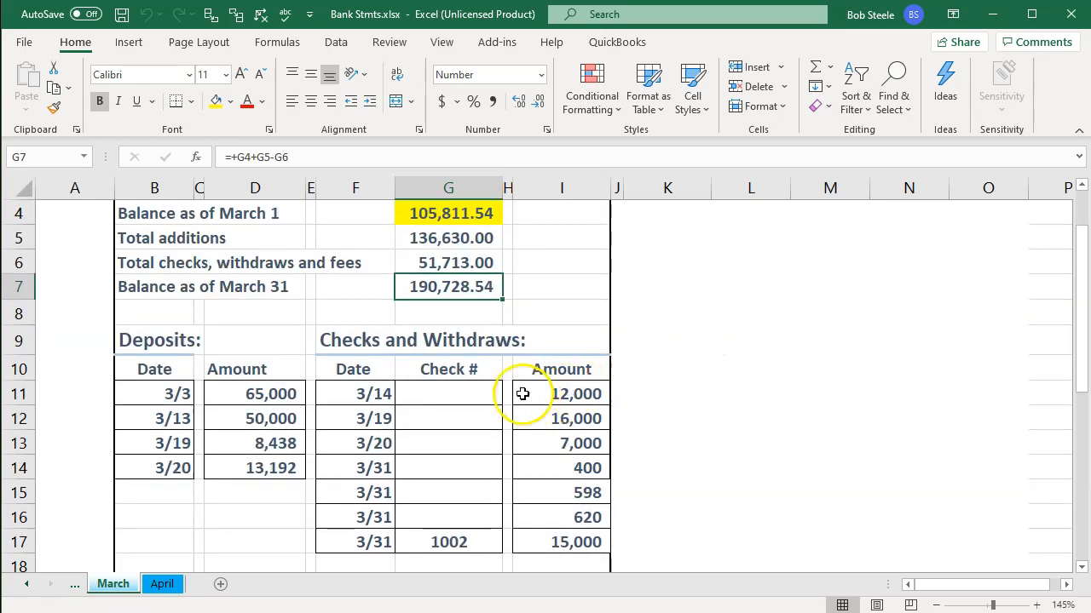
left_click(464, 423)
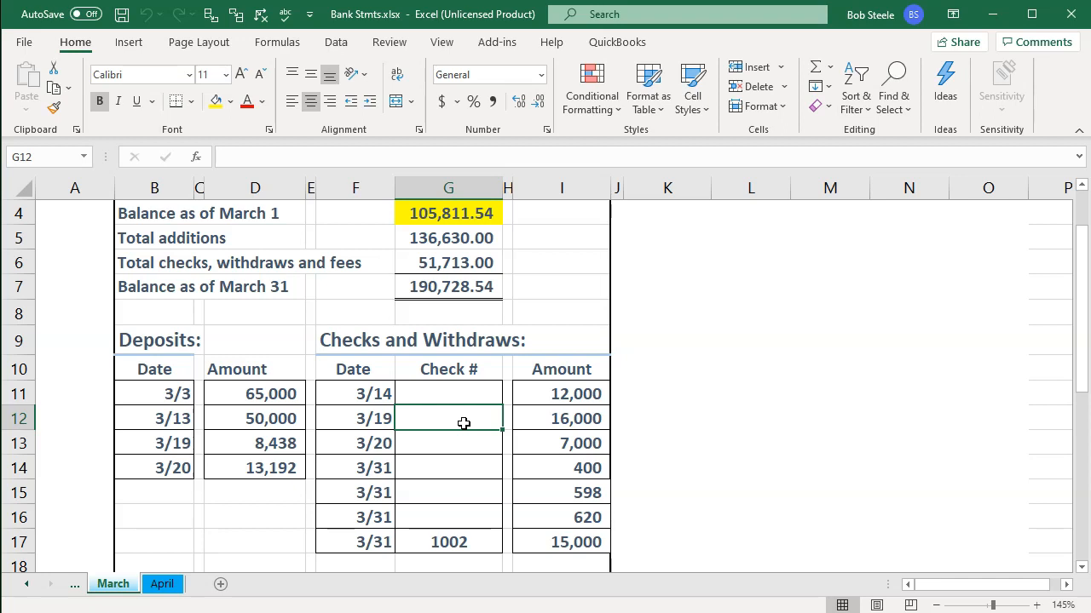
scroll(463, 423, "up", 1)
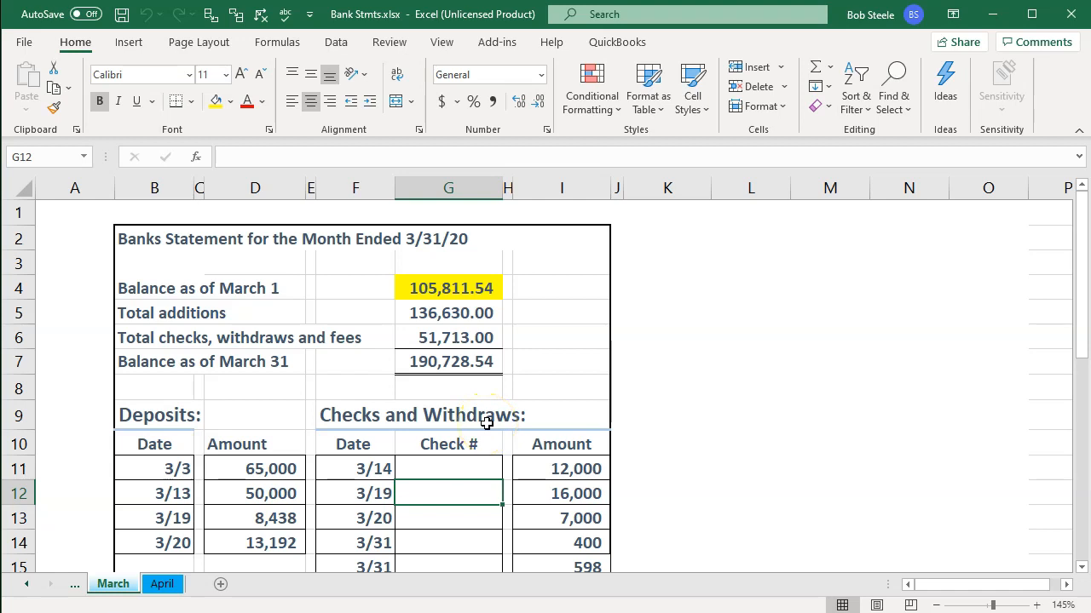
Step: Start a subtraction in Calculator from the statement's March 31 balance of 190728.54
key("alt+Tab")
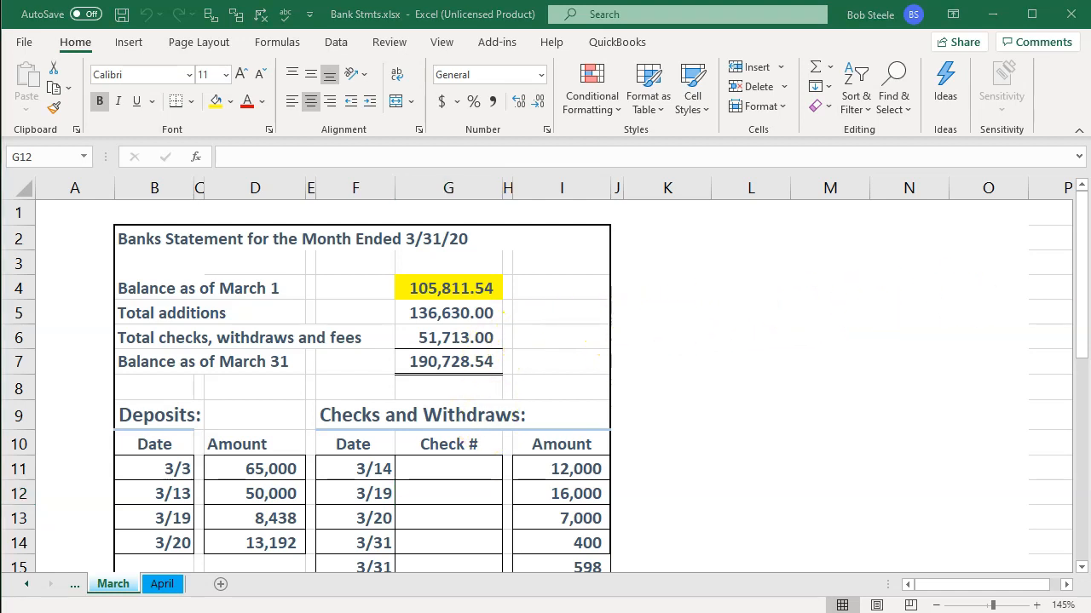
left_click_drag(1089, 115, 859, 148)
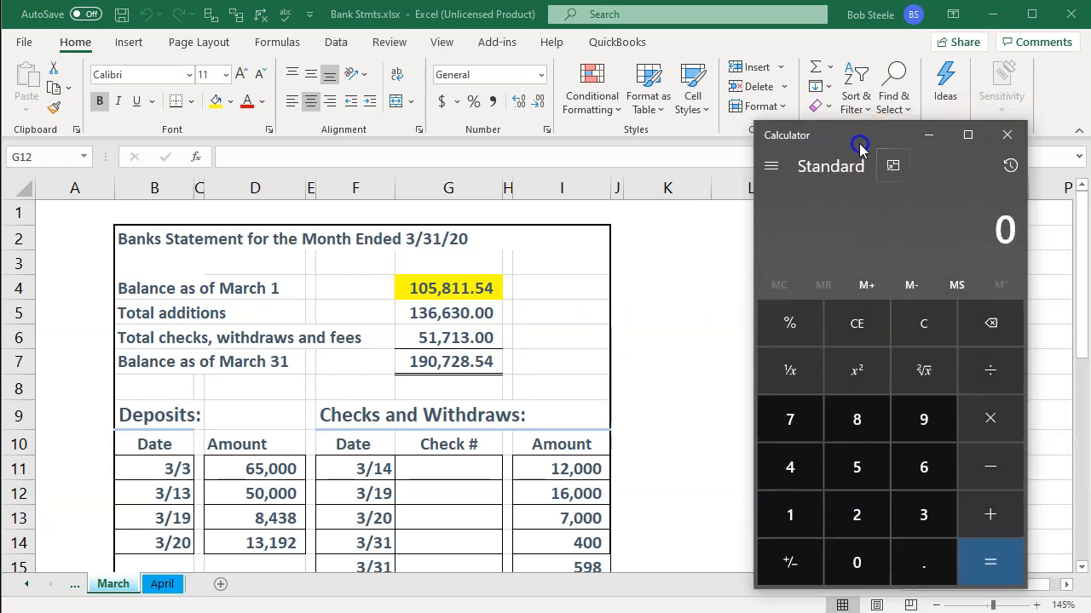
type("190,72")
type("8.54")
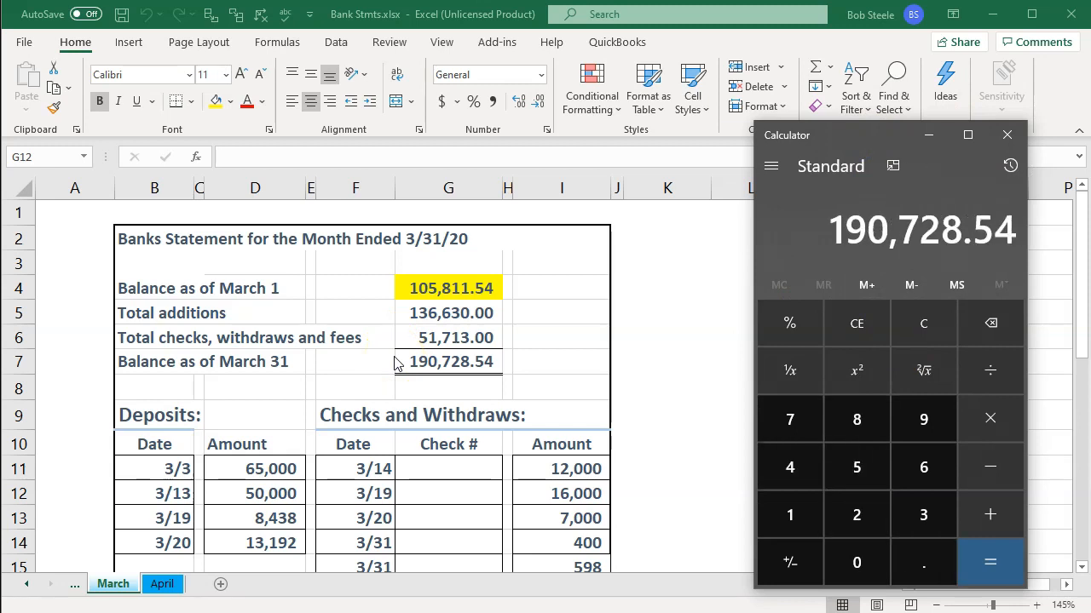
key("minus")
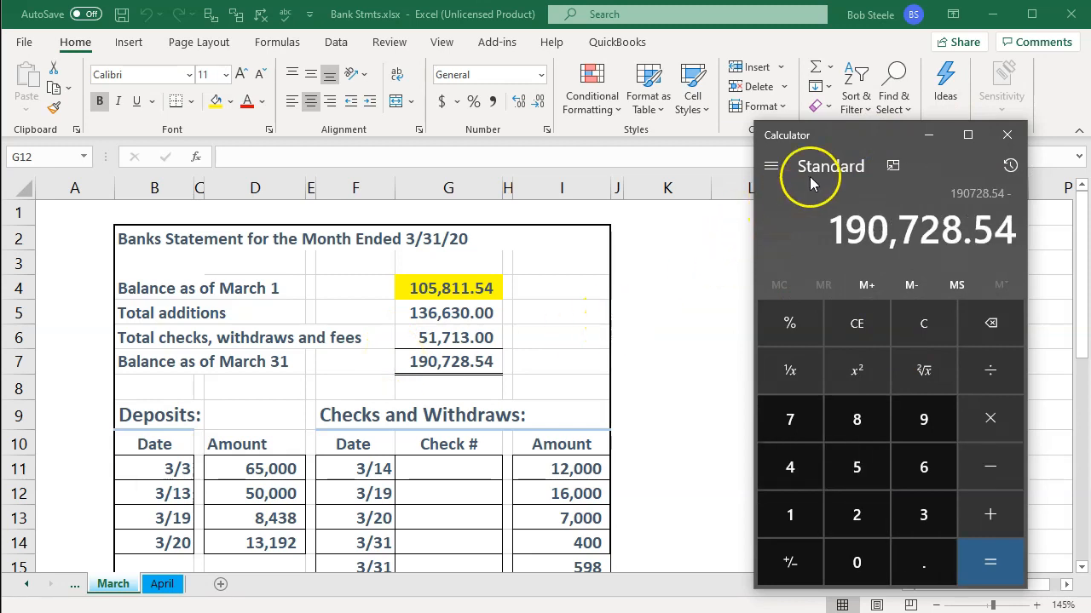
left_click_drag(852, 137, 1090, 136)
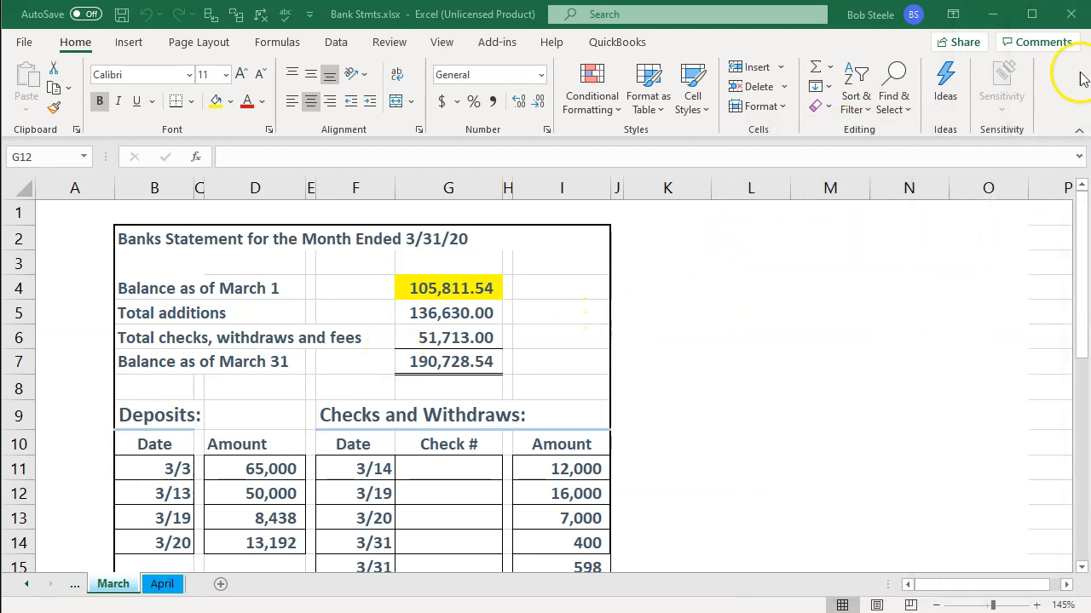
Step: Switch to the Sage balance sheet and subtract its 1010 - Checking balance, 84917, from the bank balance in Calculator
left_click(991, 14)
left_click_drag(1089, 117, 452, 118)
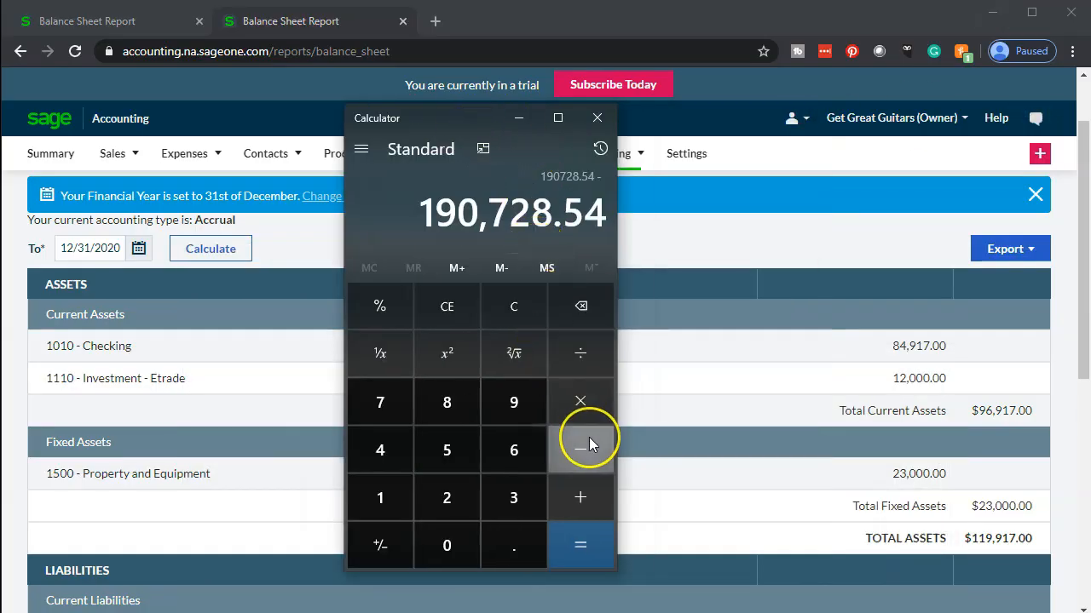
type("84917")
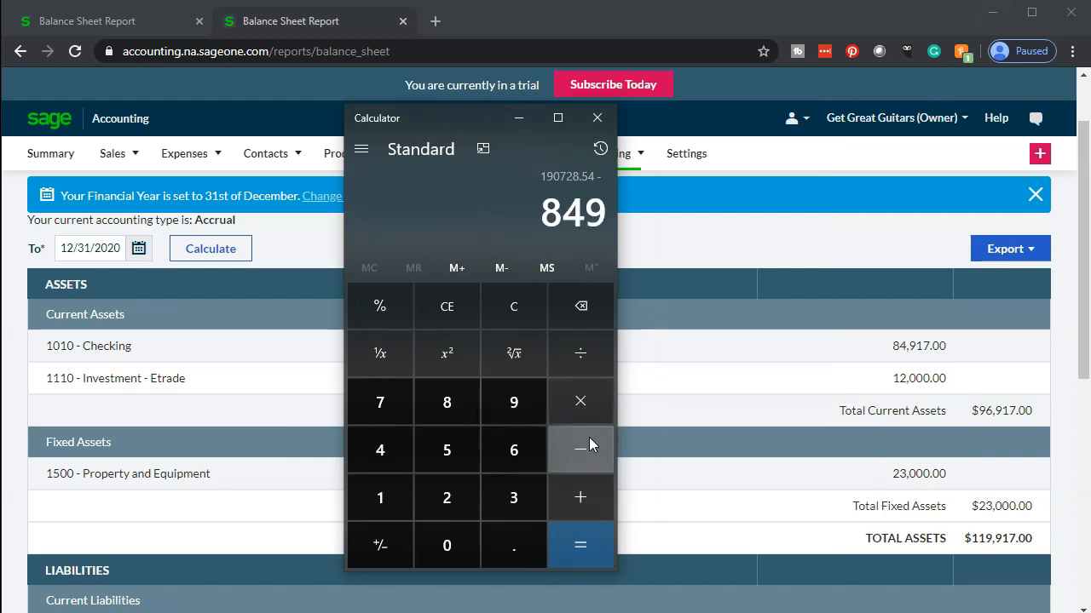
key("Return")
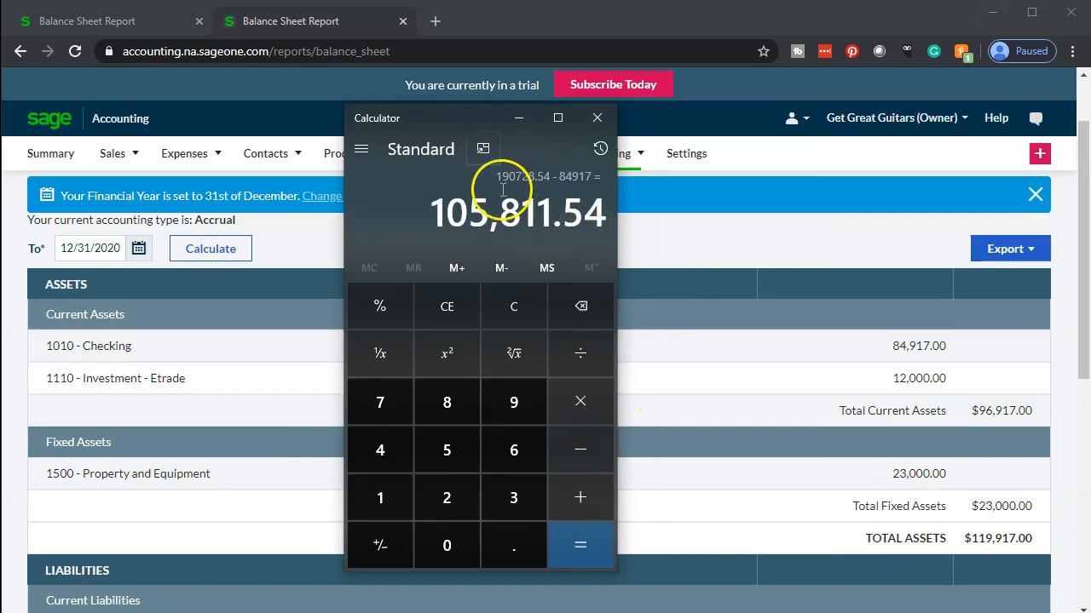
left_click_drag(479, 119, 693, 106)
left_click(731, 104)
left_click(913, 572)
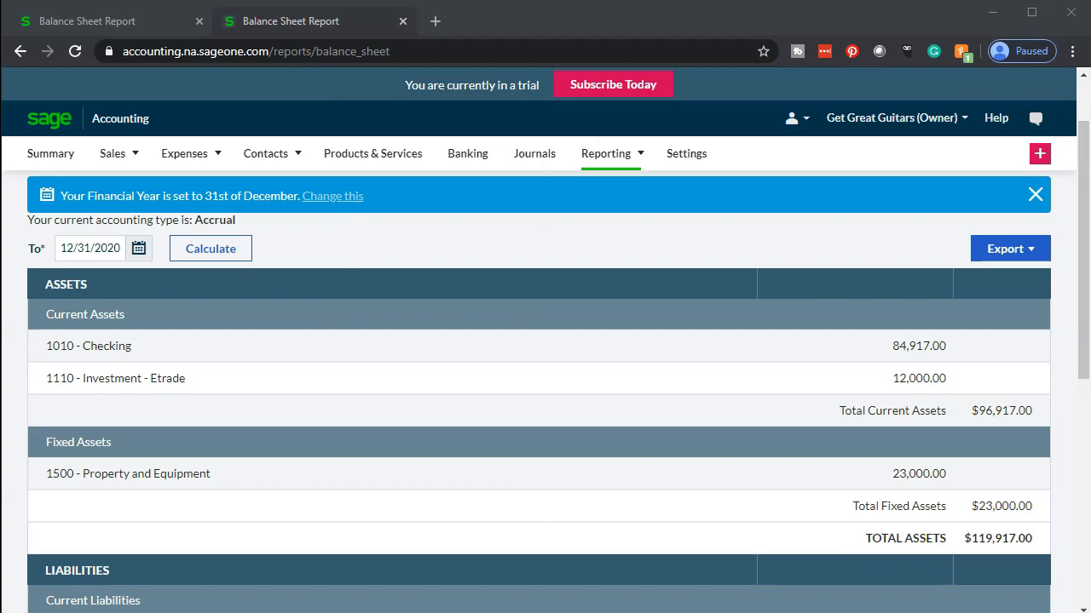
Step: Recheck the balances on the Excel bank statement and examine the liabilities and equity sections of the Sage balance sheet
key("alt+Tab")
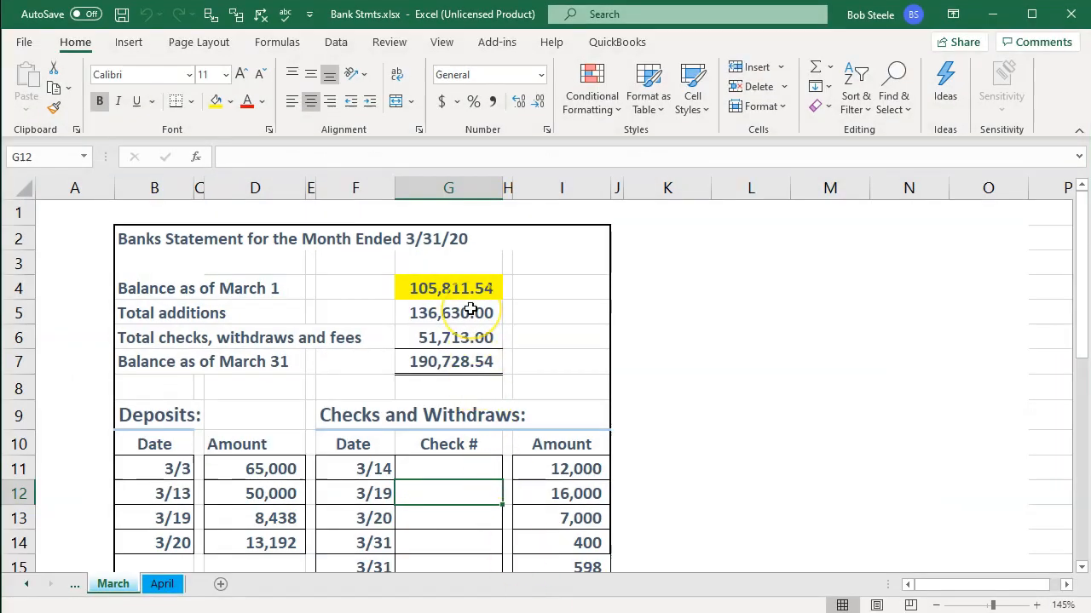
left_click(992, 14)
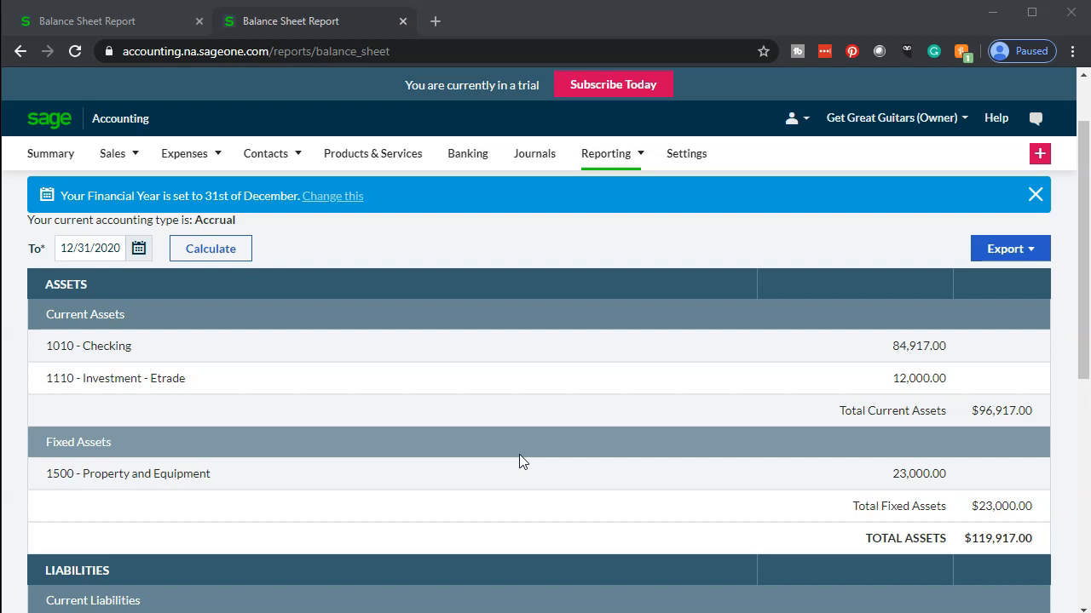
scroll(519, 458, "down", 6)
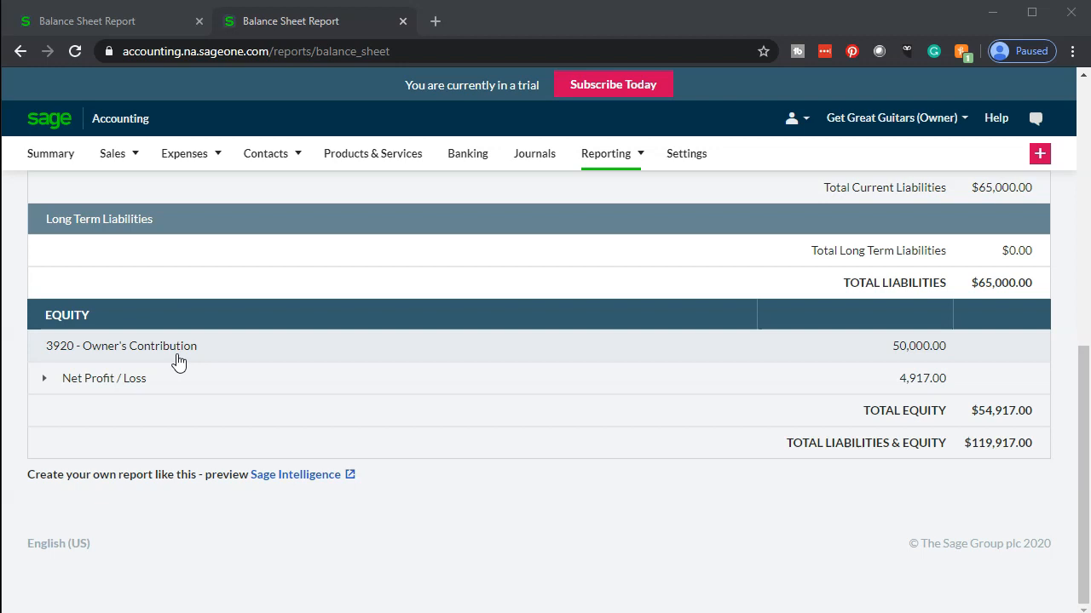
Step: In the other Balance Sheet Report browser tab, create a new incoming-money receipt of the Other Receipt type
left_click(128, 24)
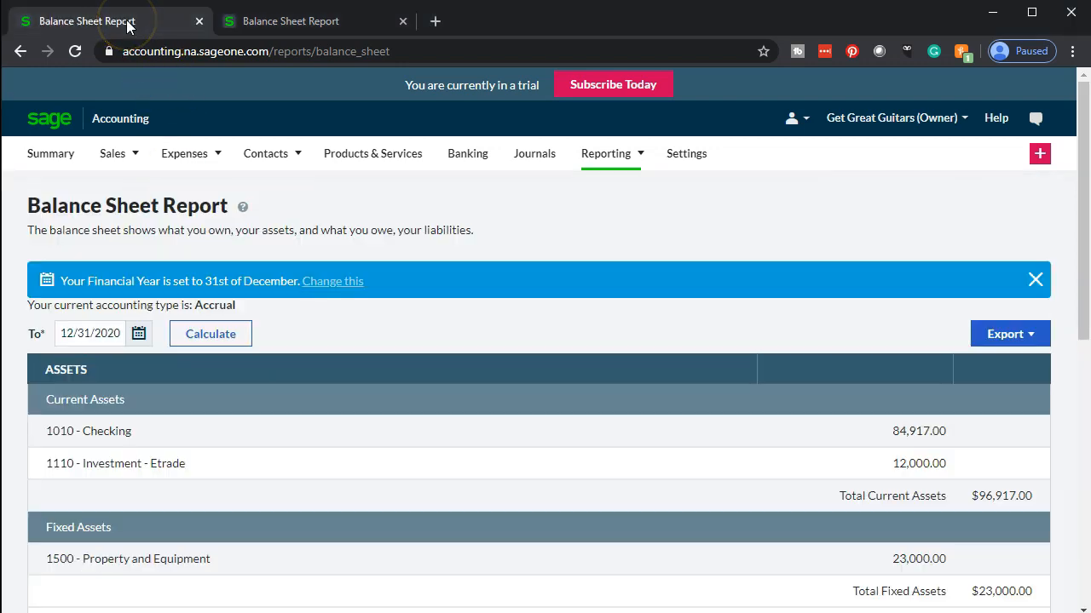
left_click(348, 435)
left_click(1040, 155)
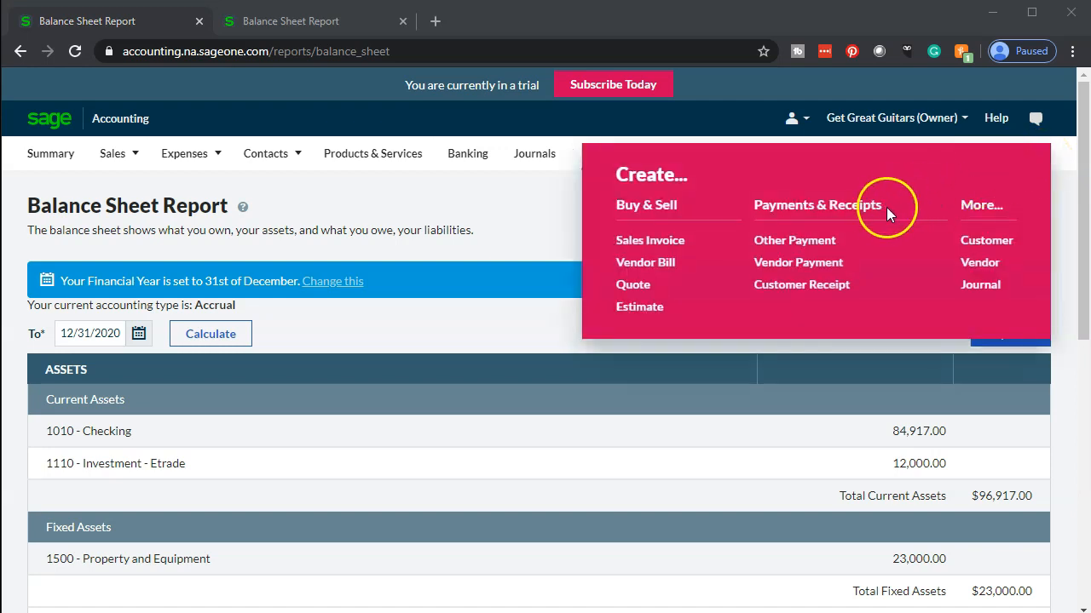
left_click(817, 290)
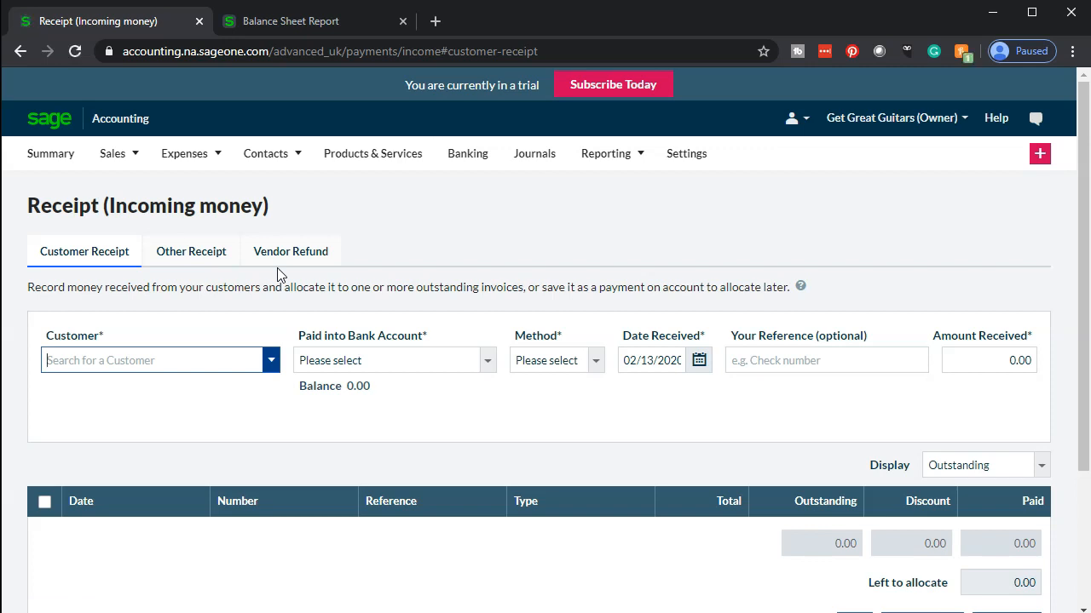
left_click(199, 264)
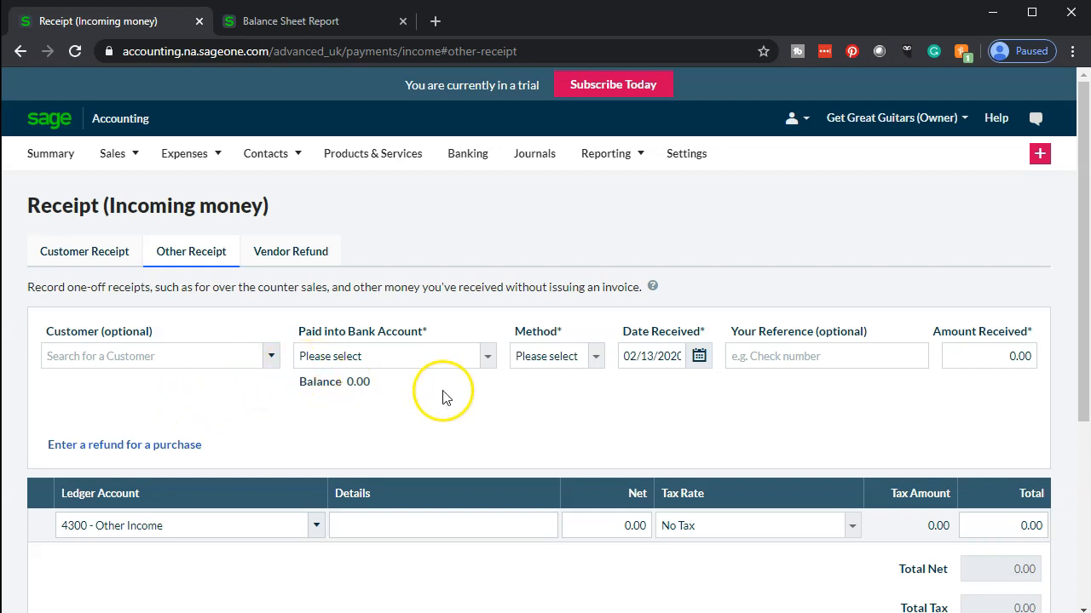
Step: Set the receipt to be paid into 1010 - Checking by the Electronic method, dated 03/01/2020
left_click(488, 356)
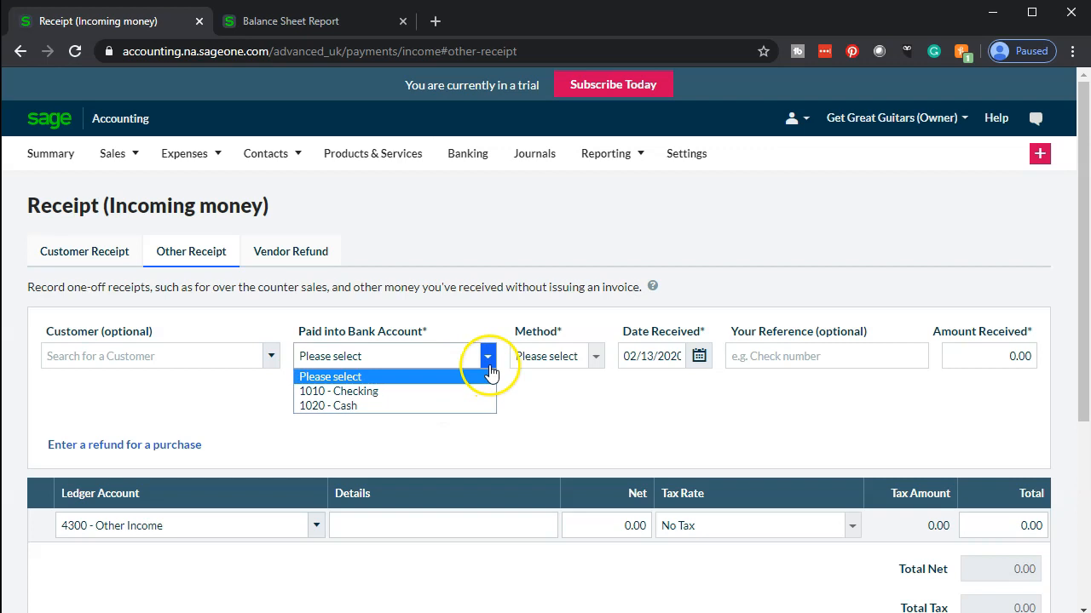
left_click(446, 390)
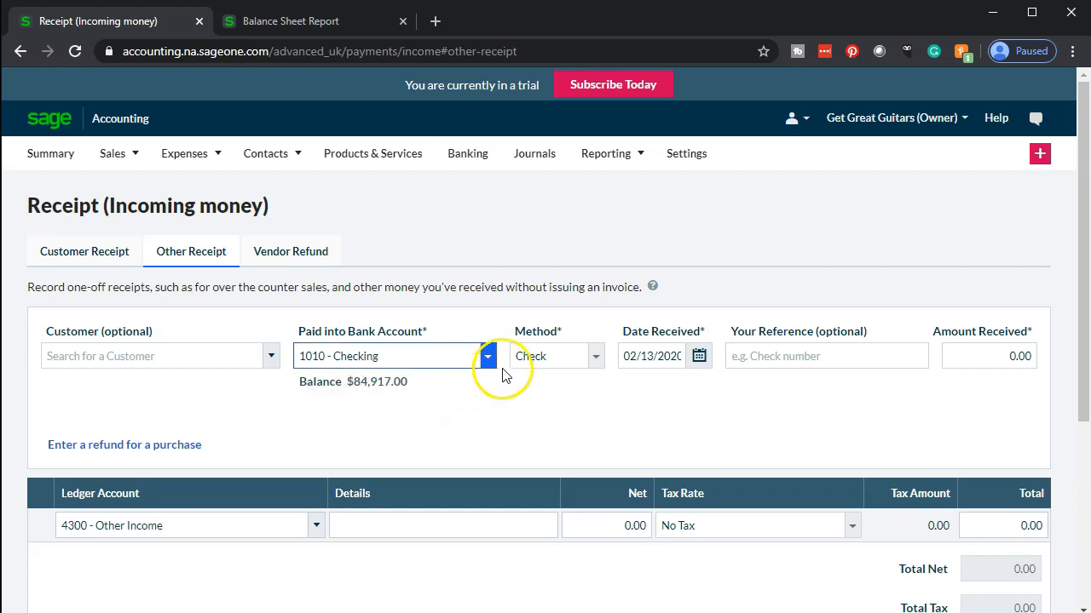
left_click(599, 358)
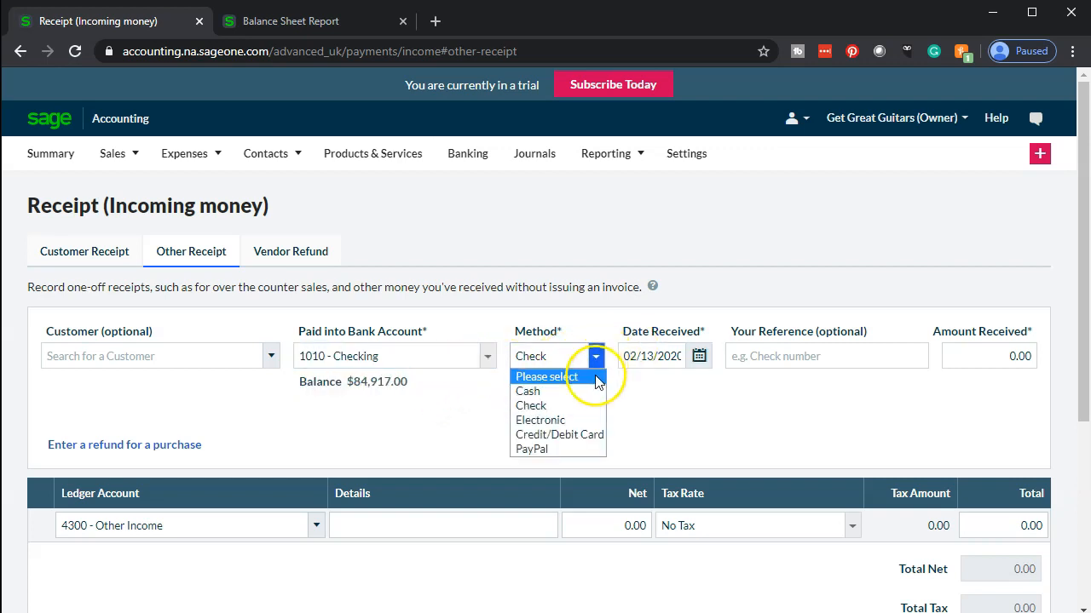
left_click(591, 422)
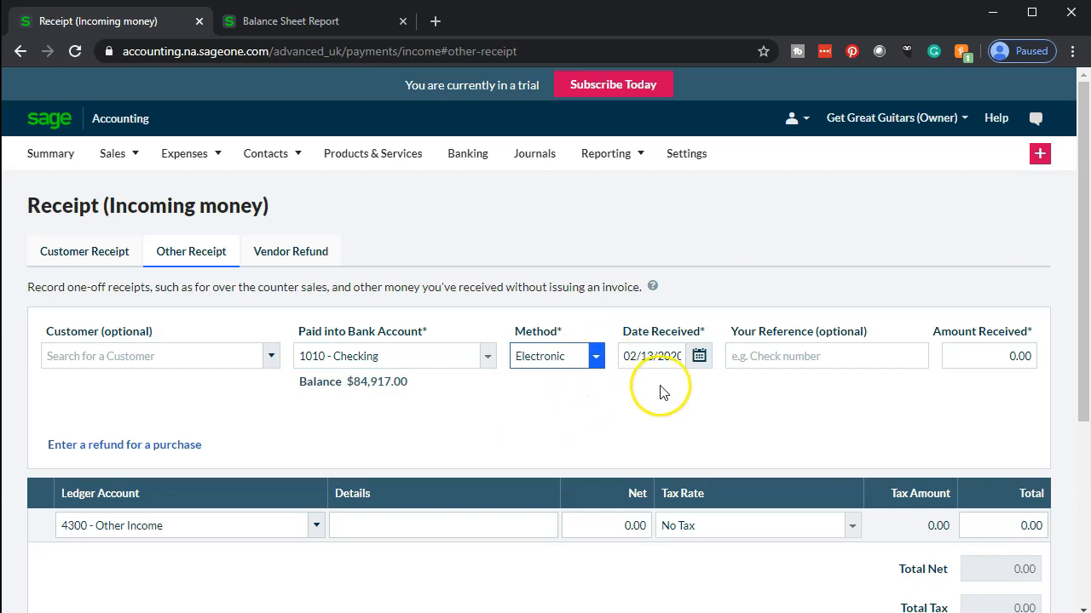
left_click(704, 359)
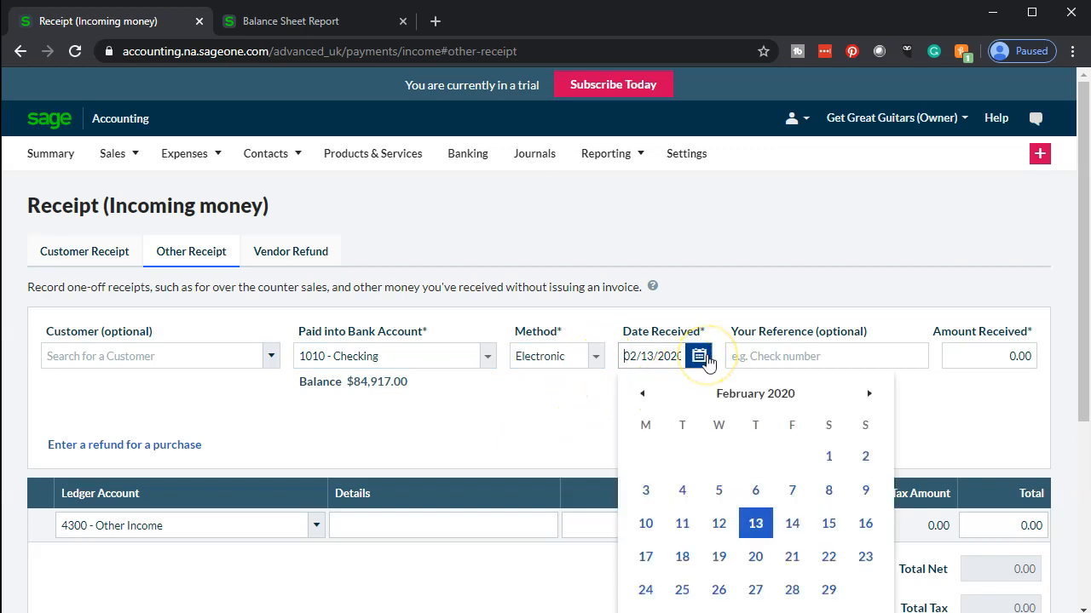
left_click(869, 395)
left_click(862, 453)
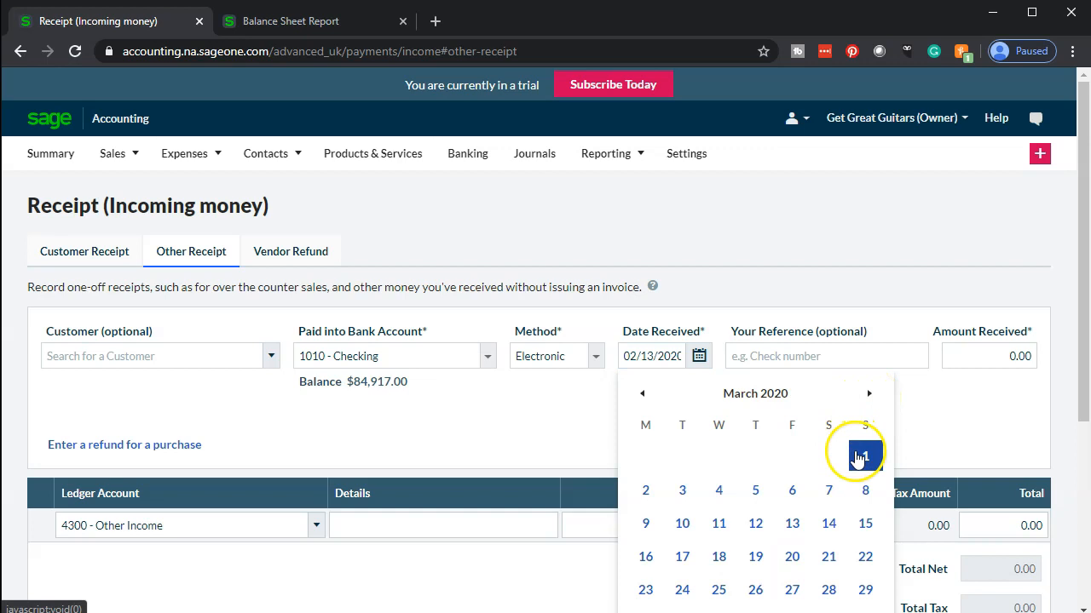
Step: Enter 105811.54 as the receipt's amount received and check it against the March 1 balance on the Excel bank statement
left_click(961, 356)
type("10")
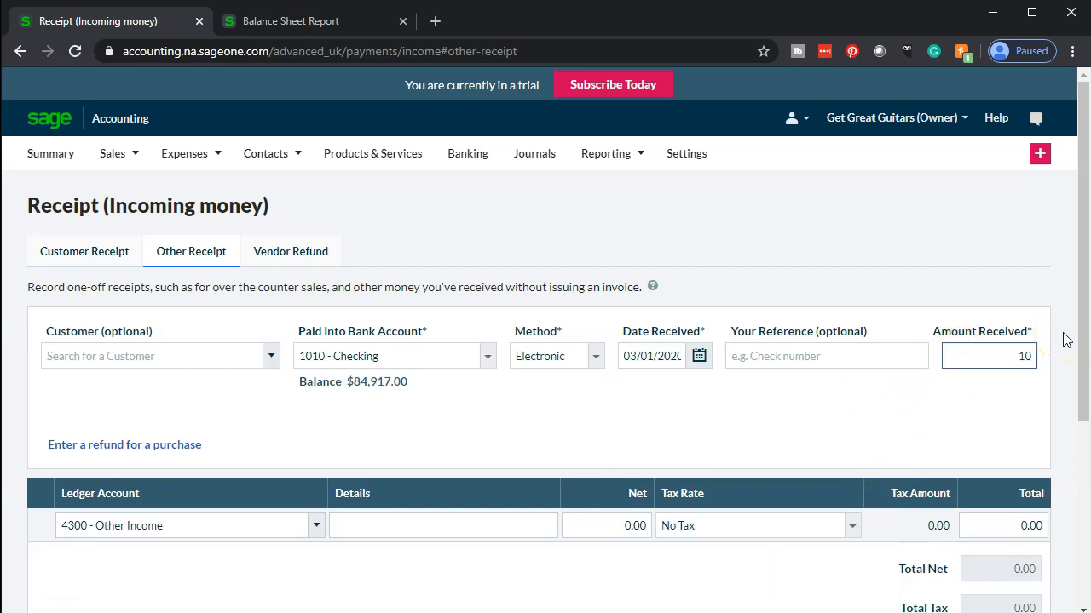
type("5811.54")
key("Tab")
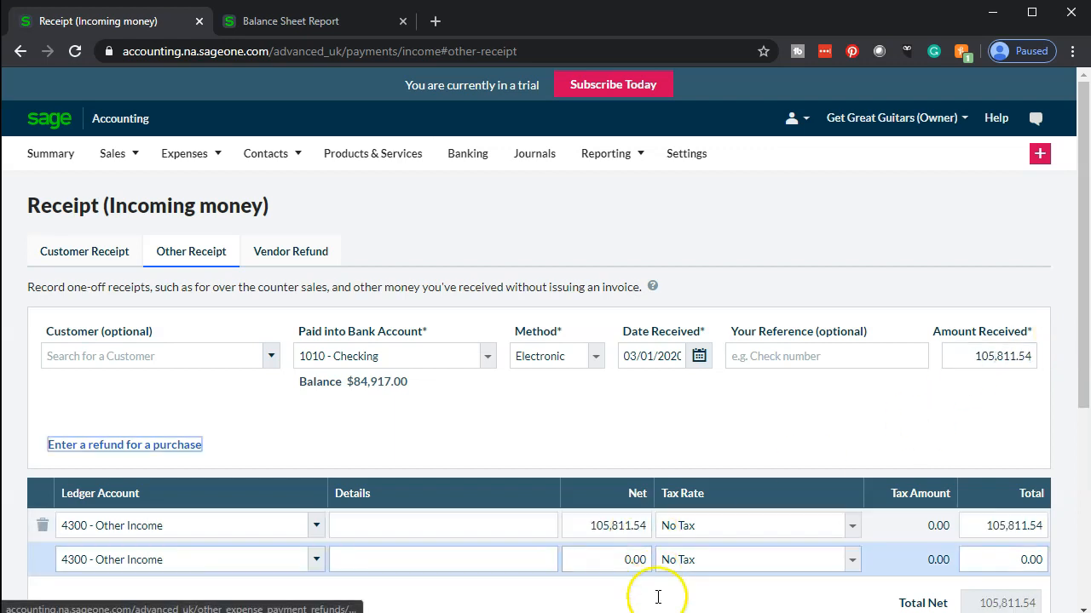
key("alt+Tab")
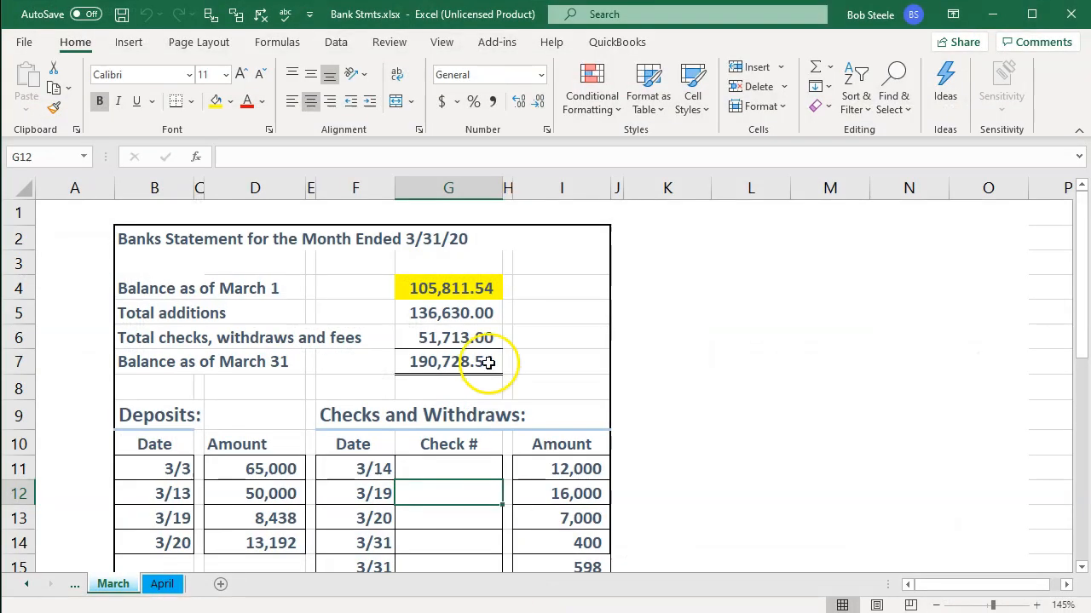
left_click(478, 285)
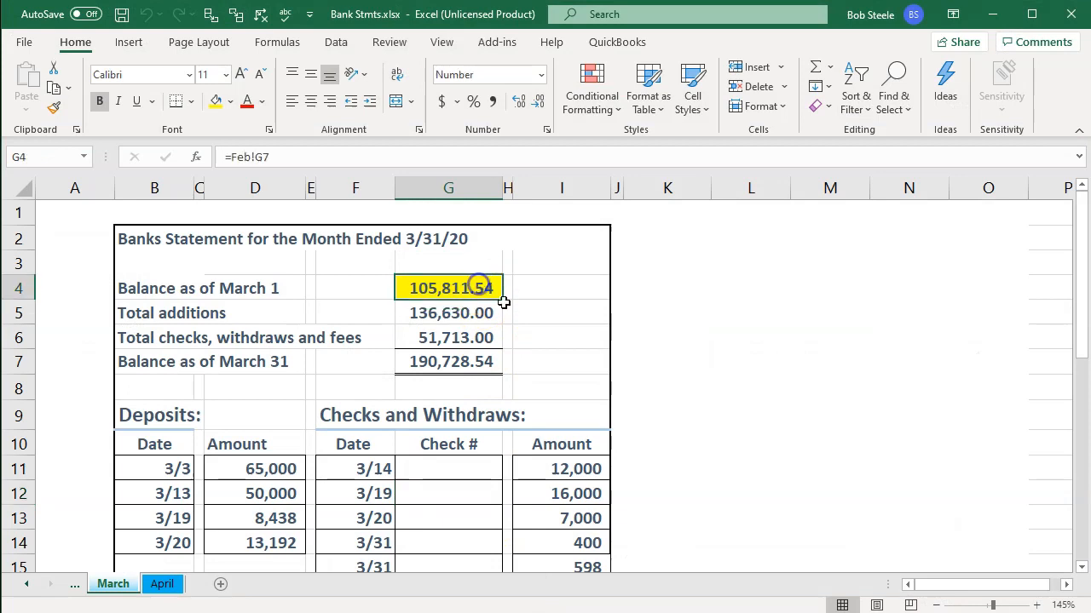
Step: Return to the Sage receipt and assign its first line to the ledger account 3920 - Owner's Contribution
left_click(995, 16)
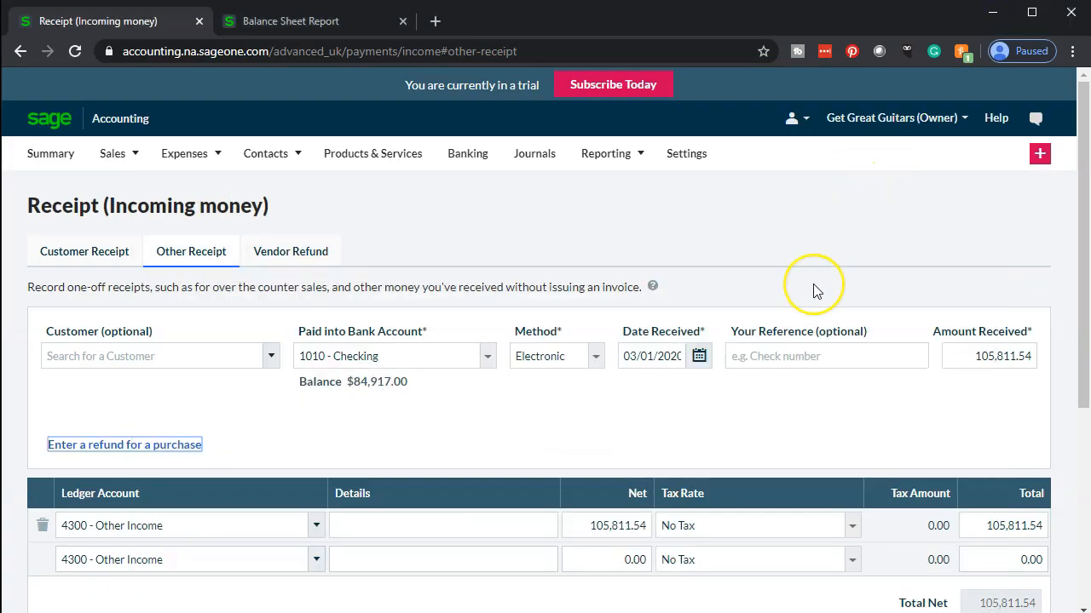
scroll(813, 292, "down", 2)
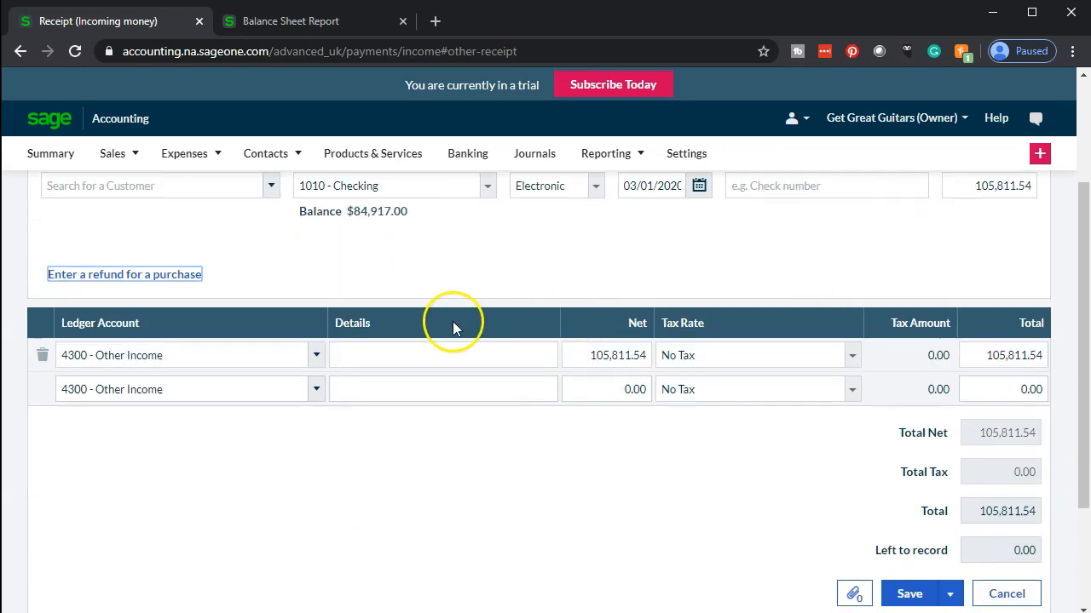
left_click(316, 356)
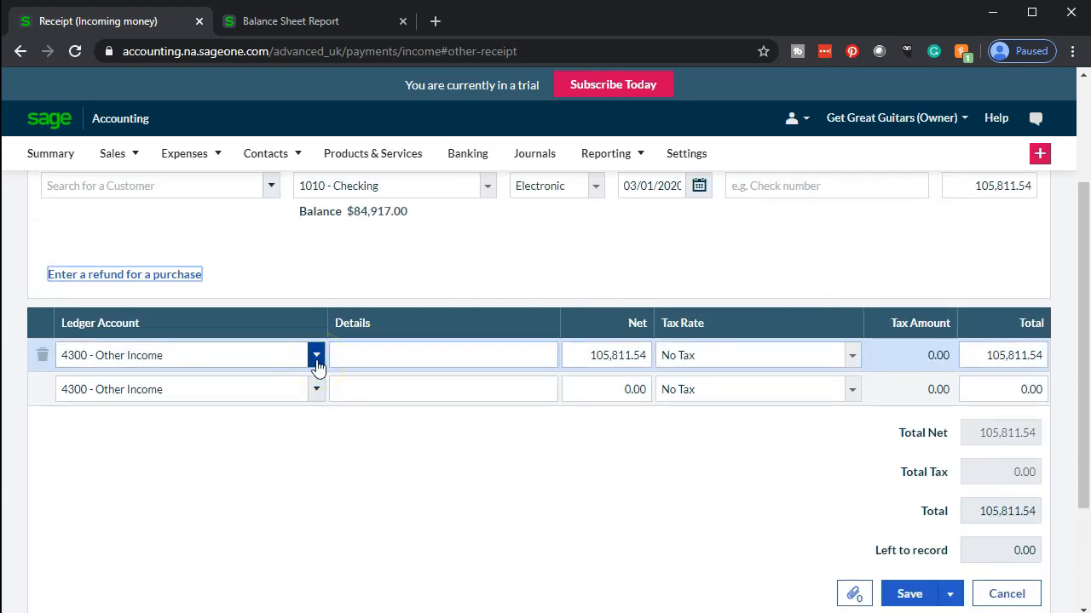
left_click(315, 356)
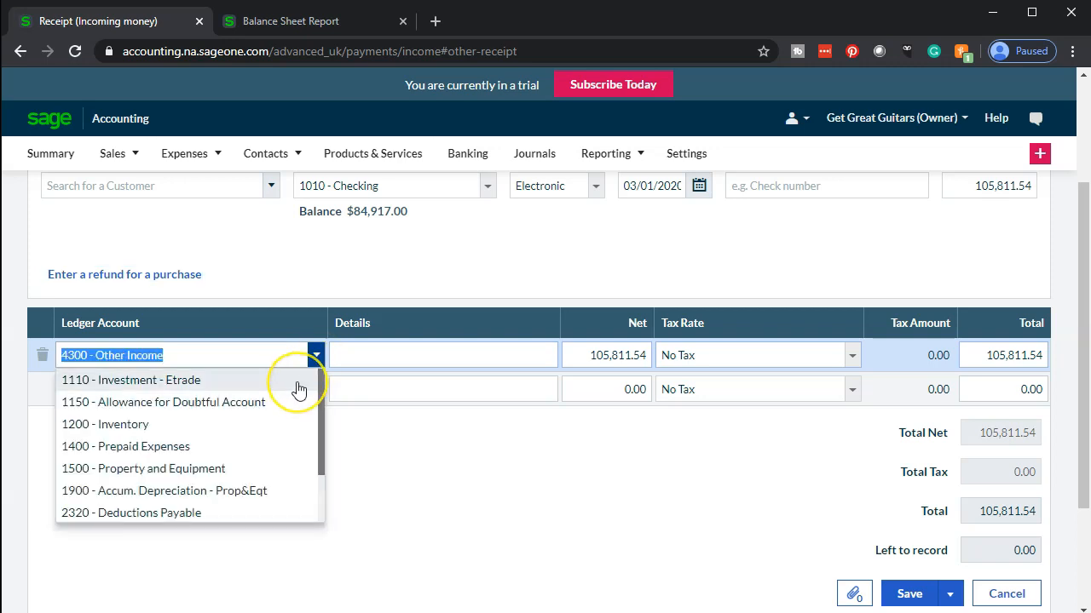
scroll(298, 389, "down", 3)
scroll(299, 389, "down", 1)
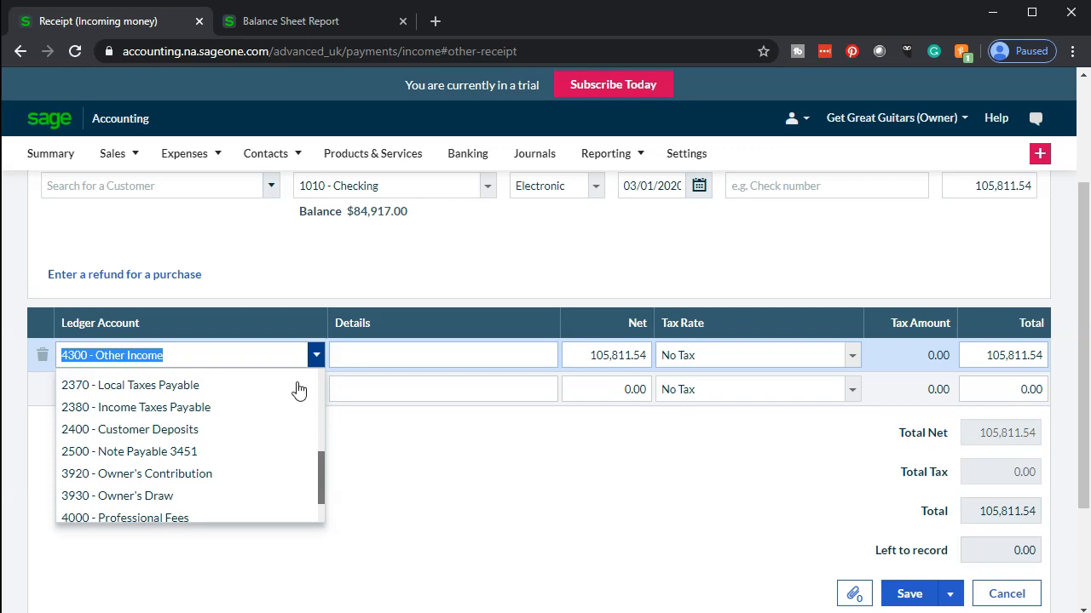
type("con")
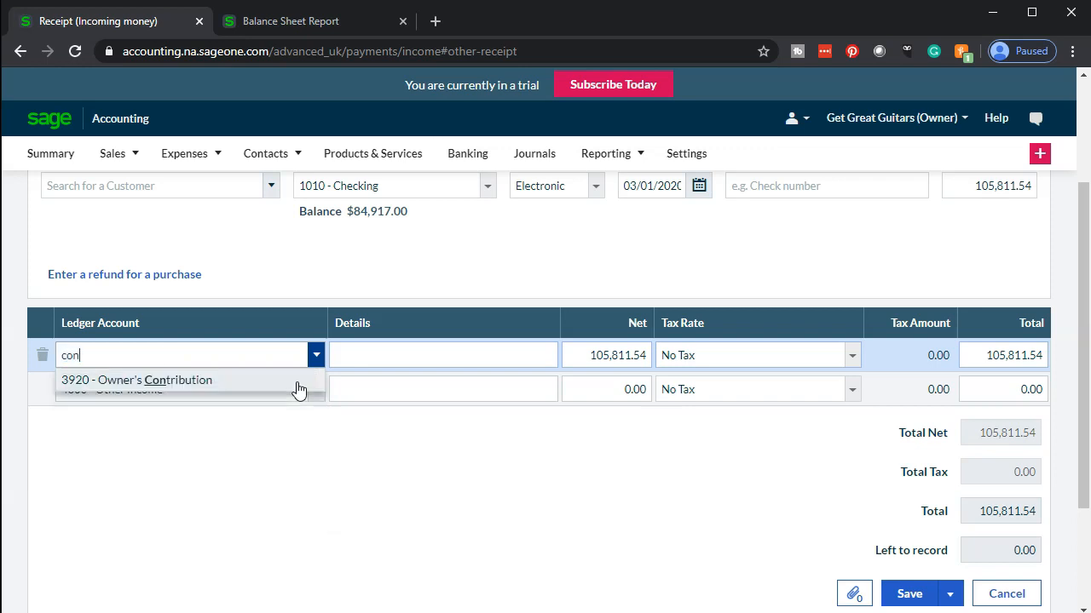
left_click(244, 381)
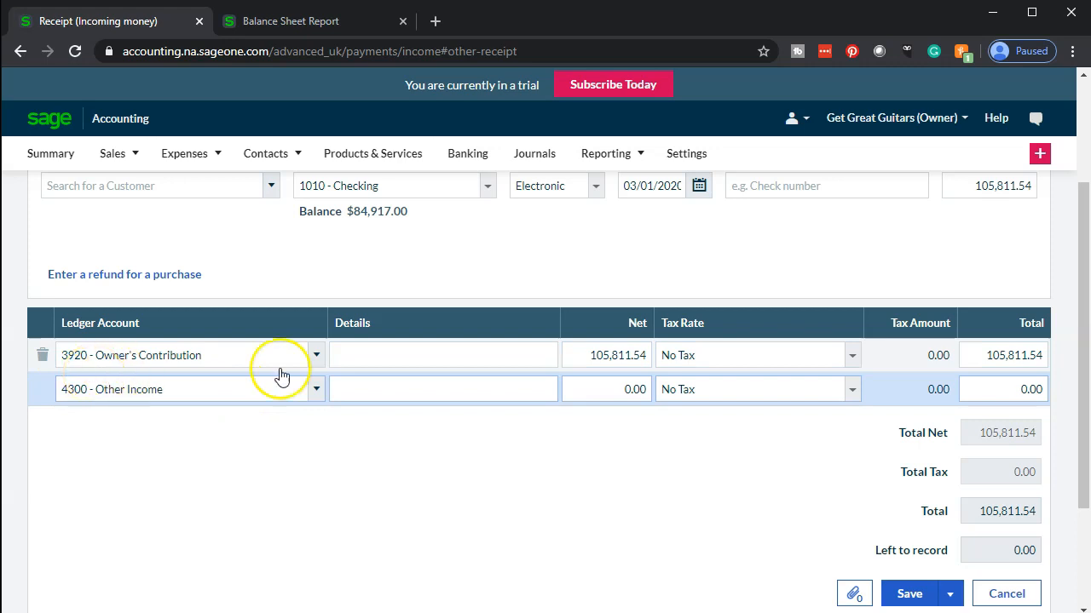
Step: Leave the receipt line's details blank and save the Other Receipt
left_click(450, 358)
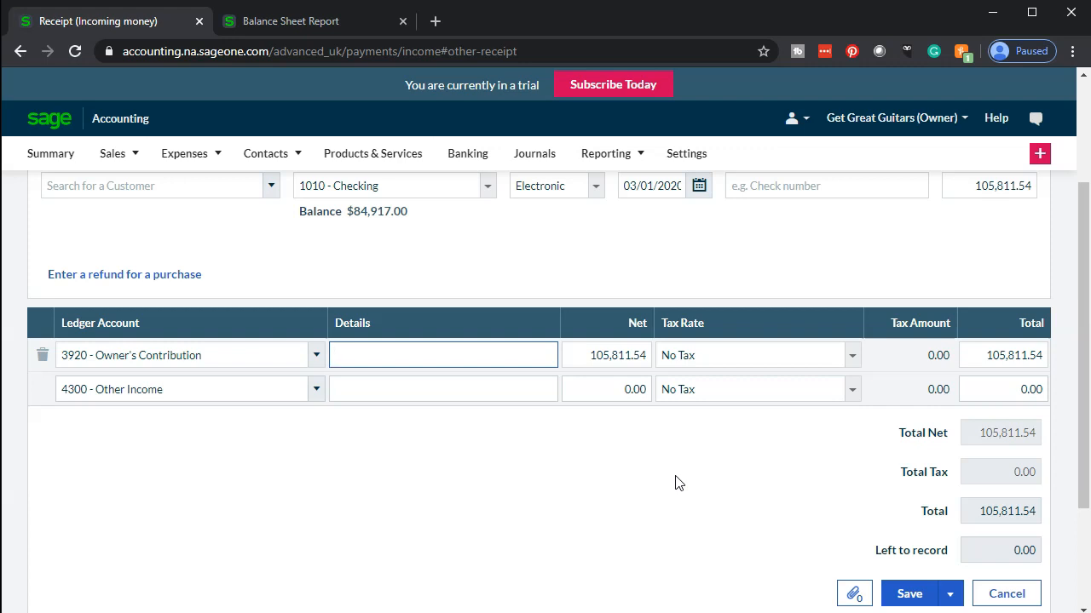
left_click(905, 593)
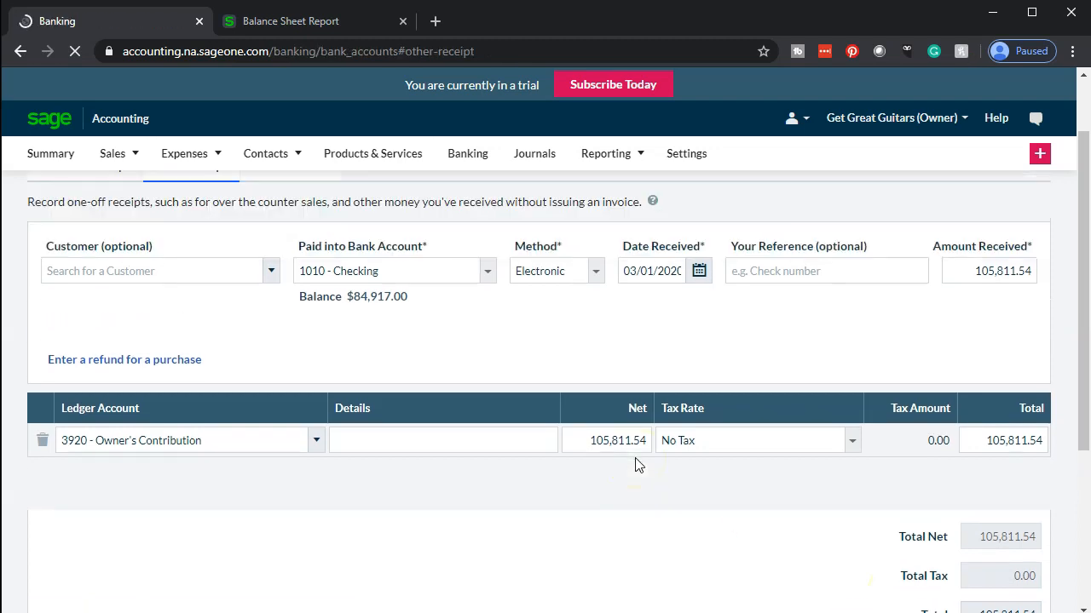
left_click(635, 464)
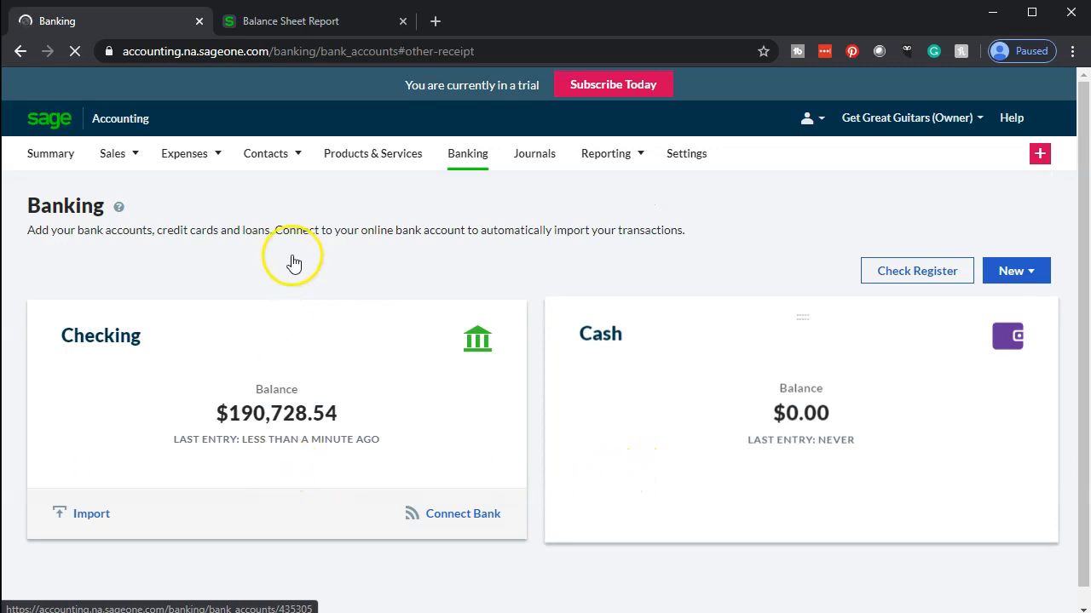
Step: Recalculate the balance sheet in the Balance Sheet Report browser tab to include the saved receipt
left_click(302, 27)
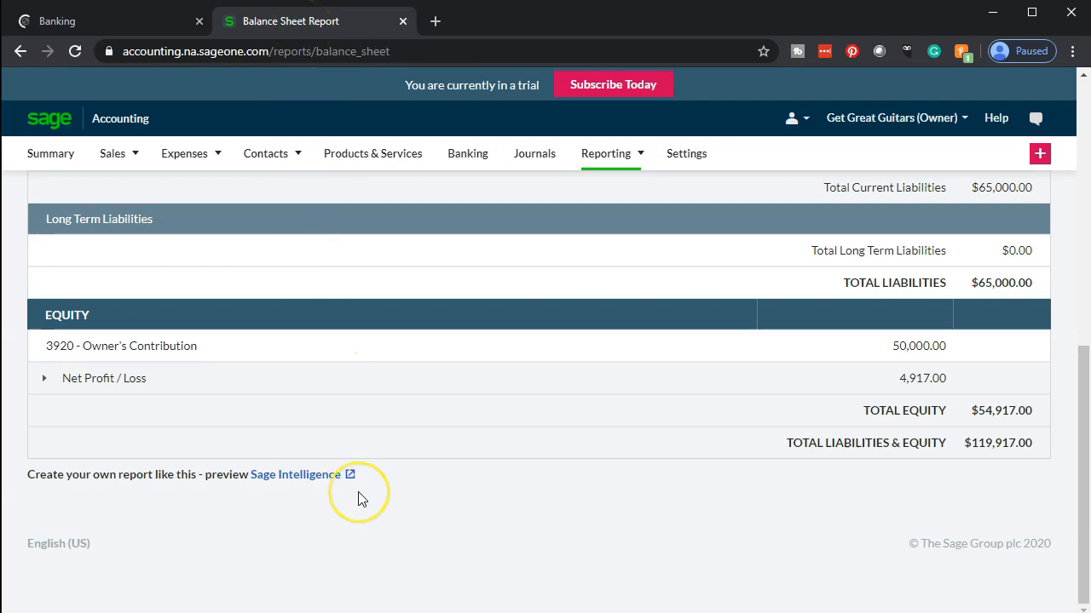
scroll(359, 494, "up", 1)
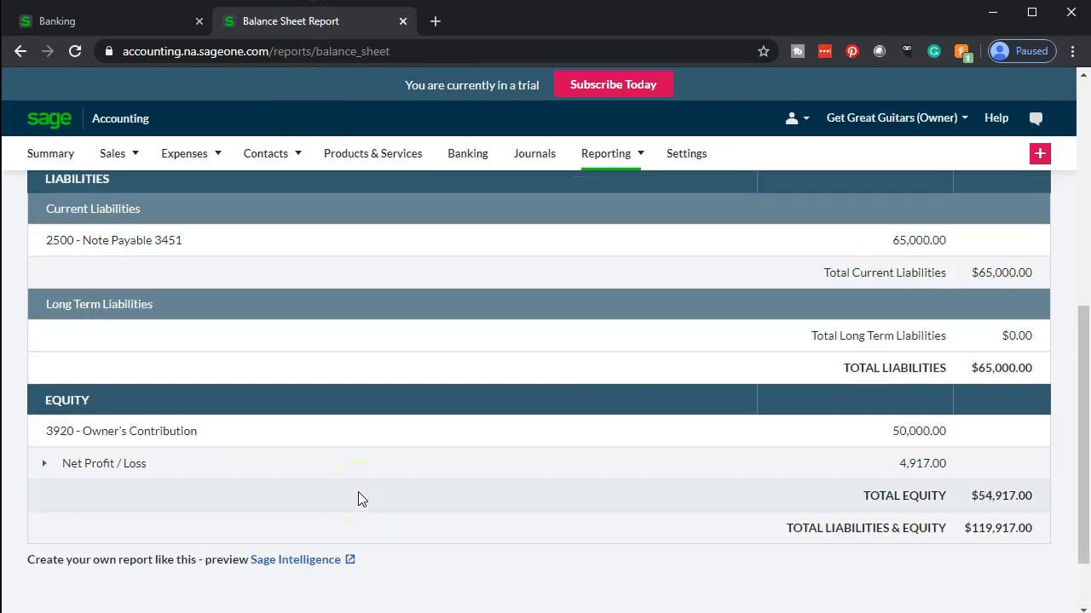
scroll(358, 499, "up", 5)
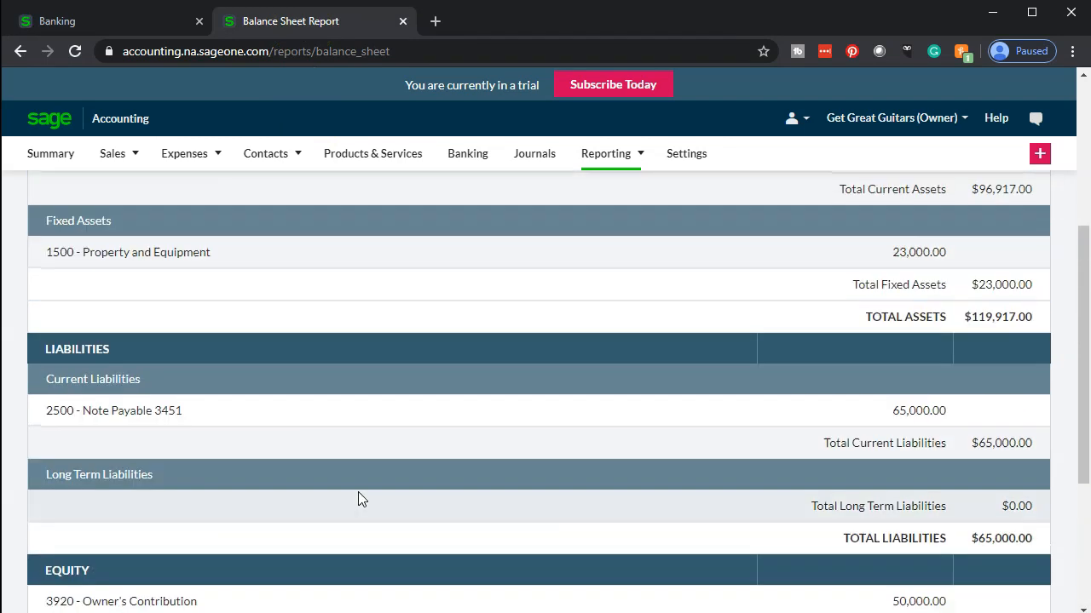
left_click(226, 288)
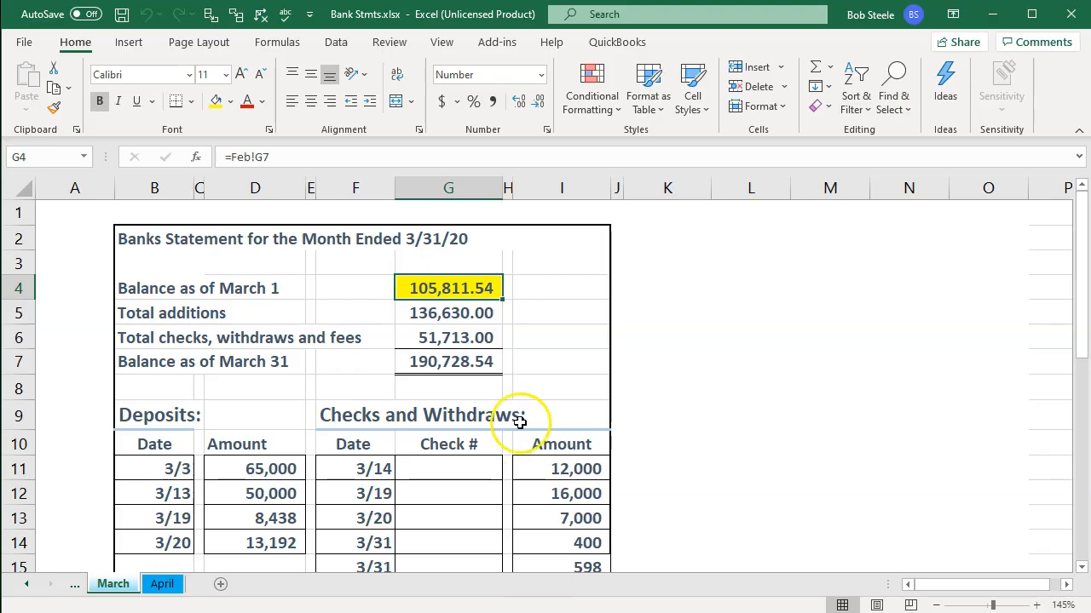
Step: Check the March 31 balance on the Excel bank statement and review its listed deposits and checks
left_click(471, 362)
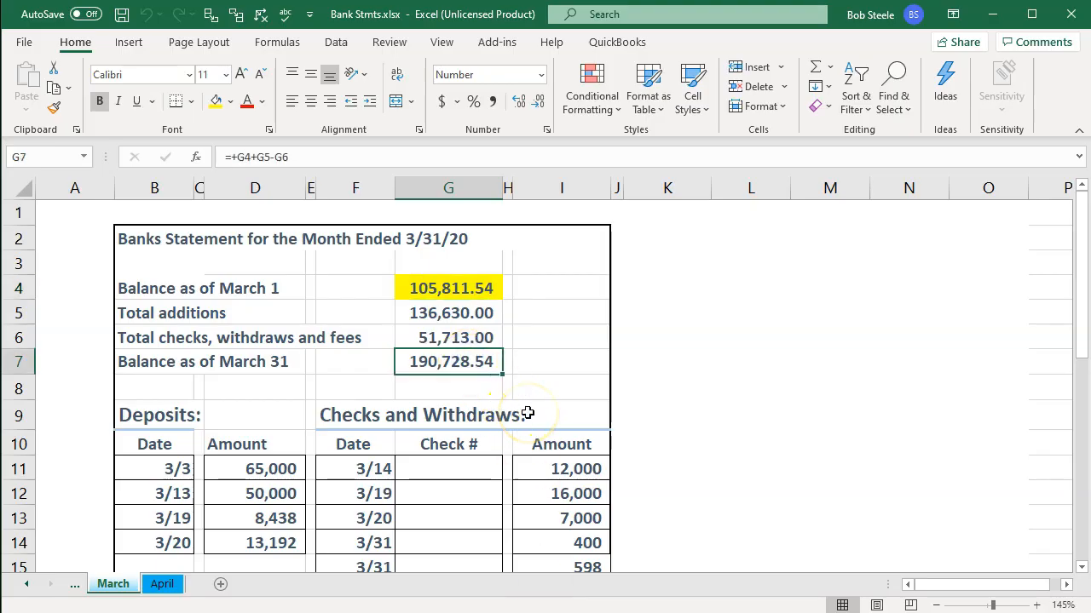
left_click(278, 362)
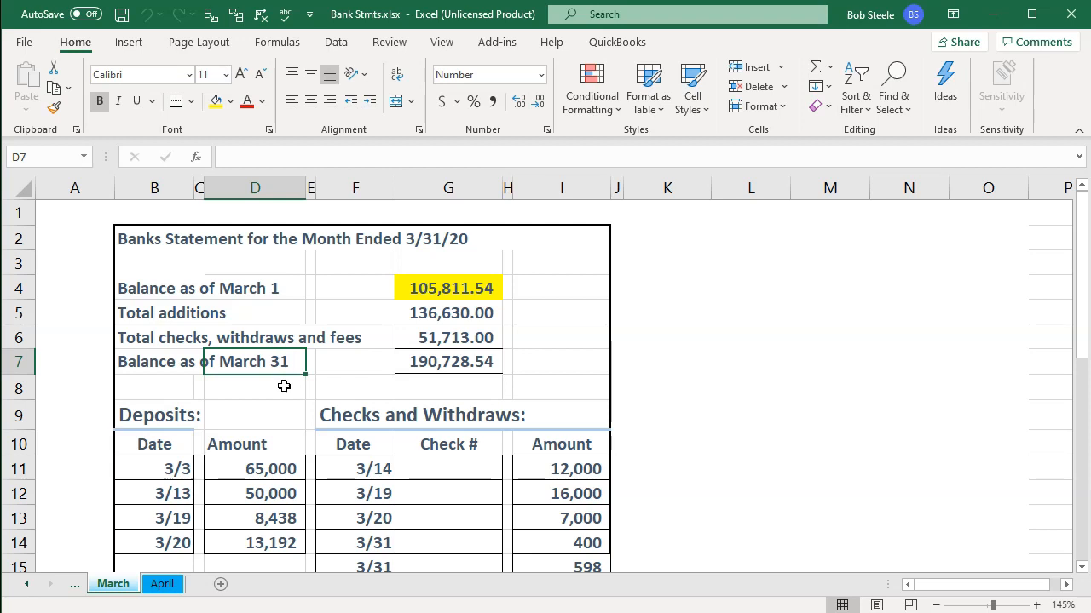
key("Right")
key("Right")
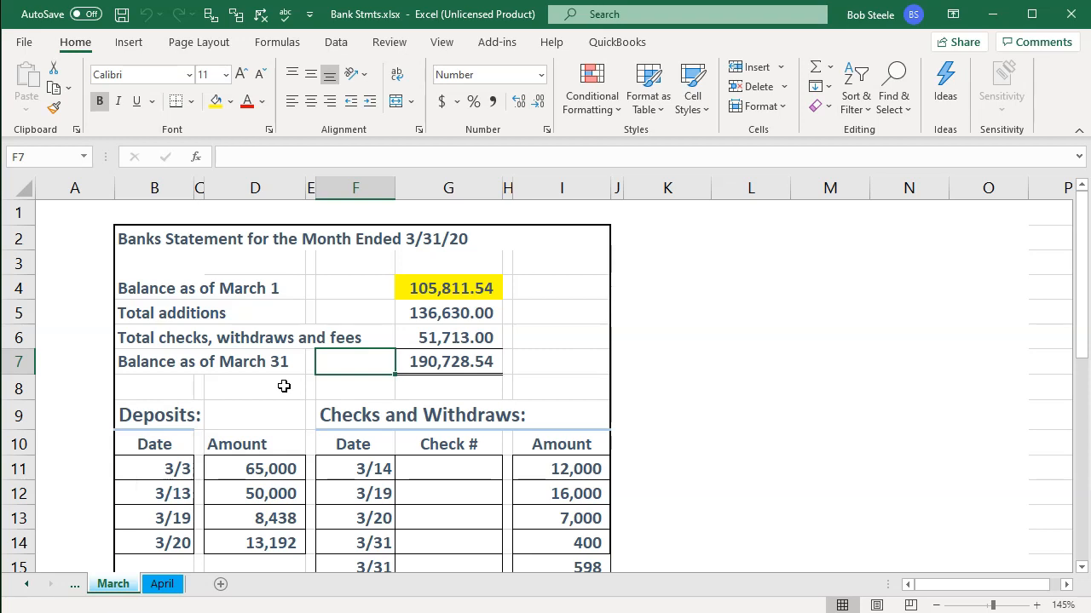
scroll(283, 386, "down", 1)
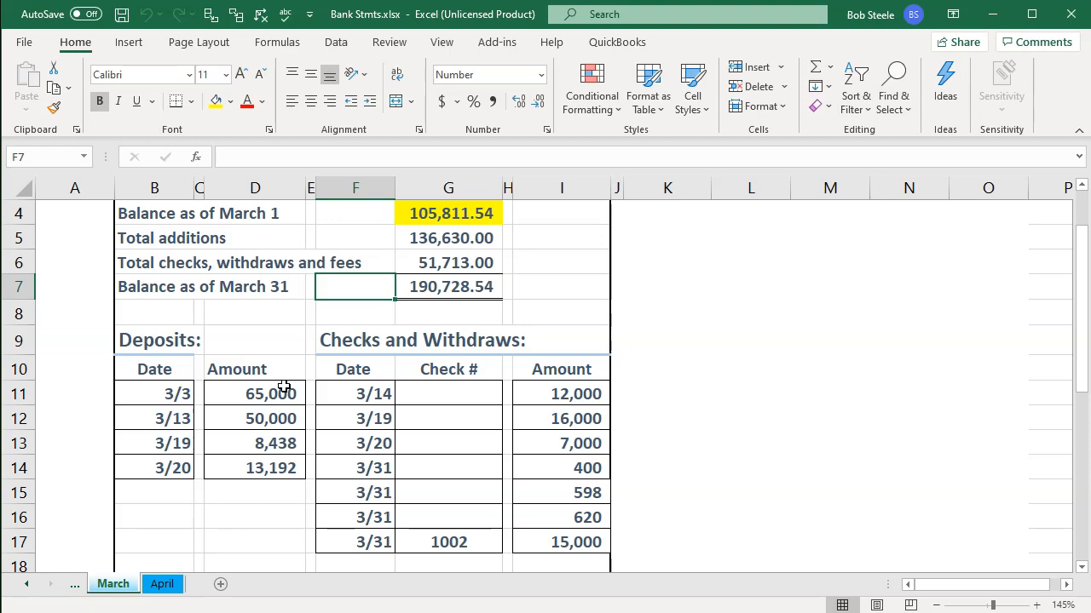
Step: Switch back to Sage and examine the recalculated balance sheet down to Owner's Contribution and Net Profit / Loss
left_click(992, 14)
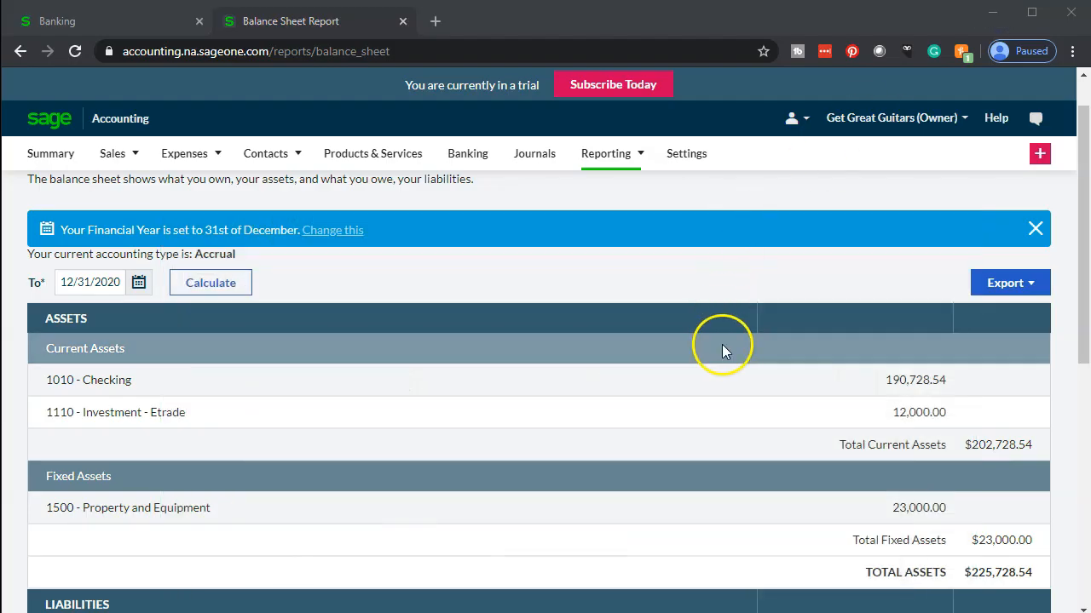
scroll(694, 378, "down", 2)
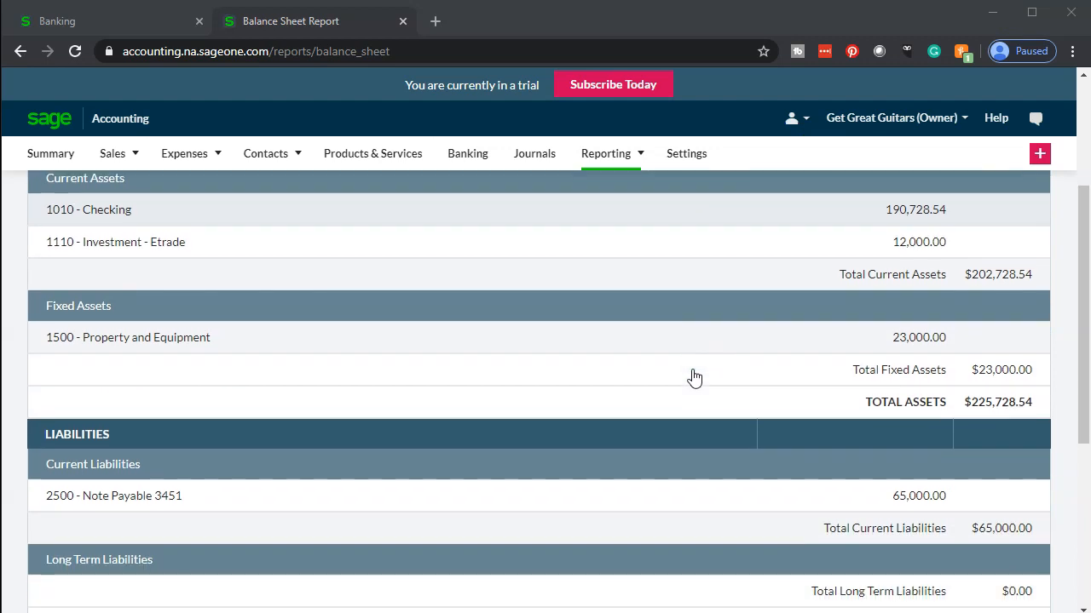
scroll(693, 377, "down", 4)
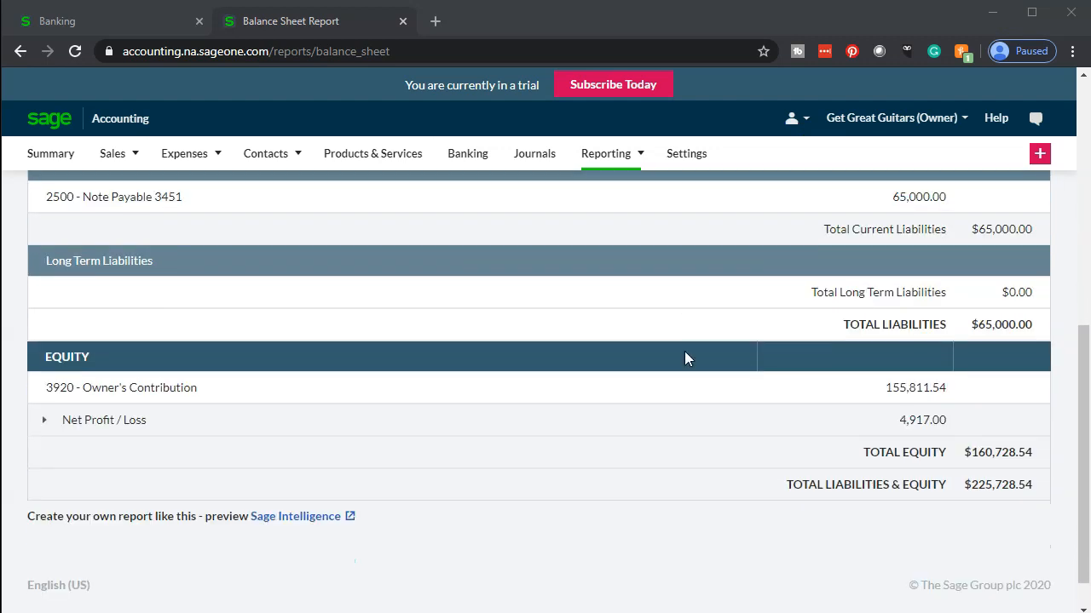
scroll(687, 358, "down", 1)
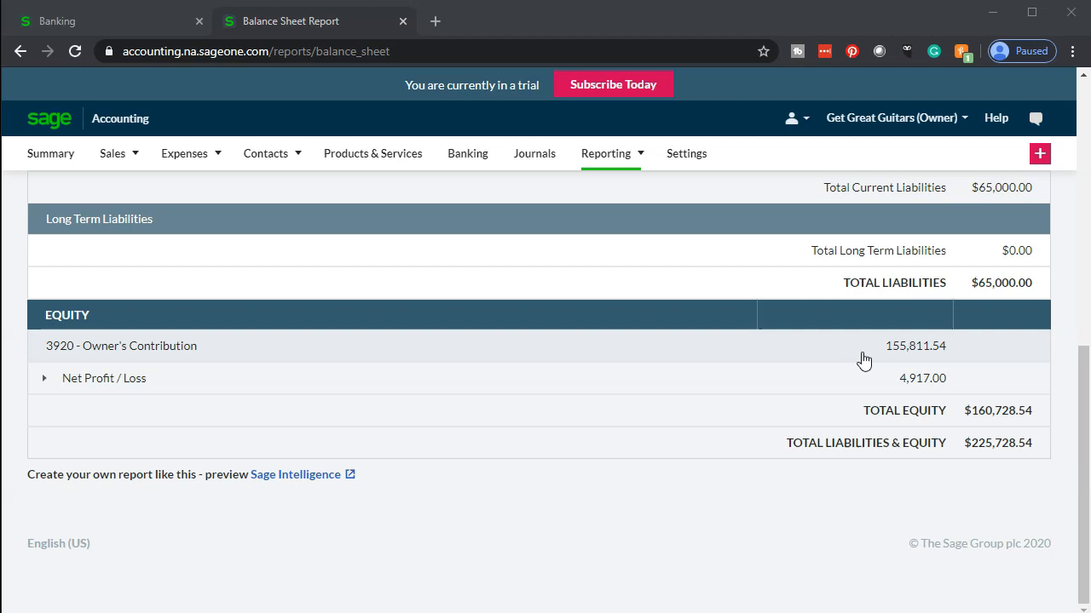
left_click(824, 396)
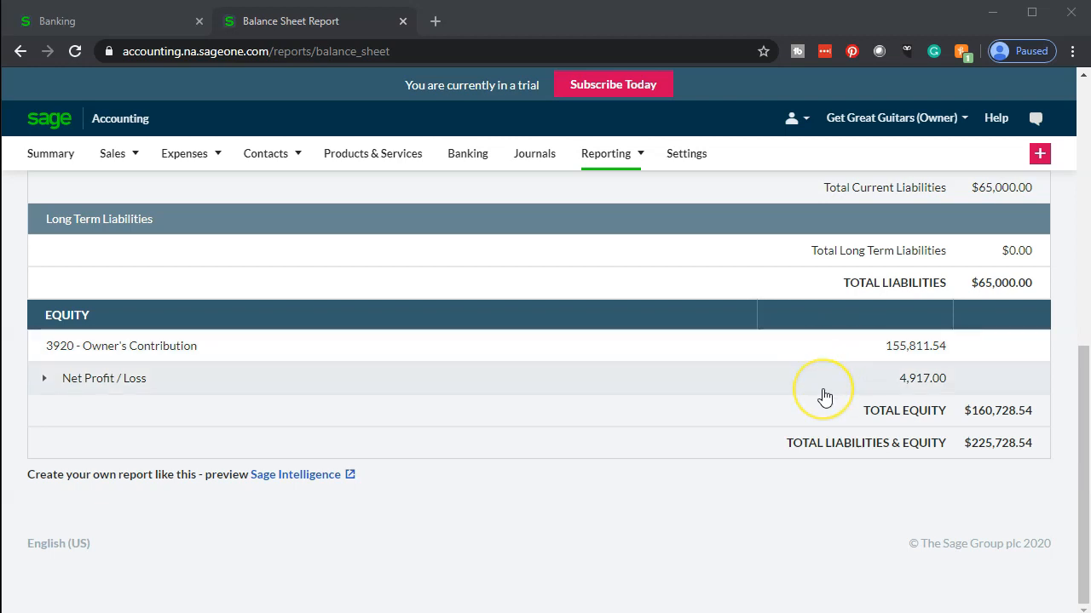